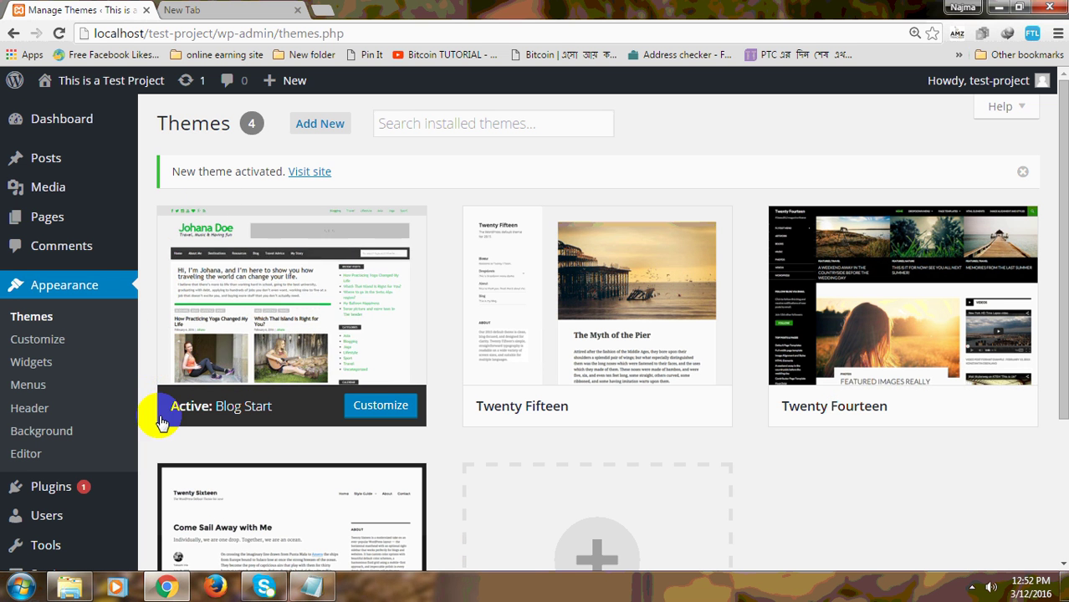
right_click(257, 306)
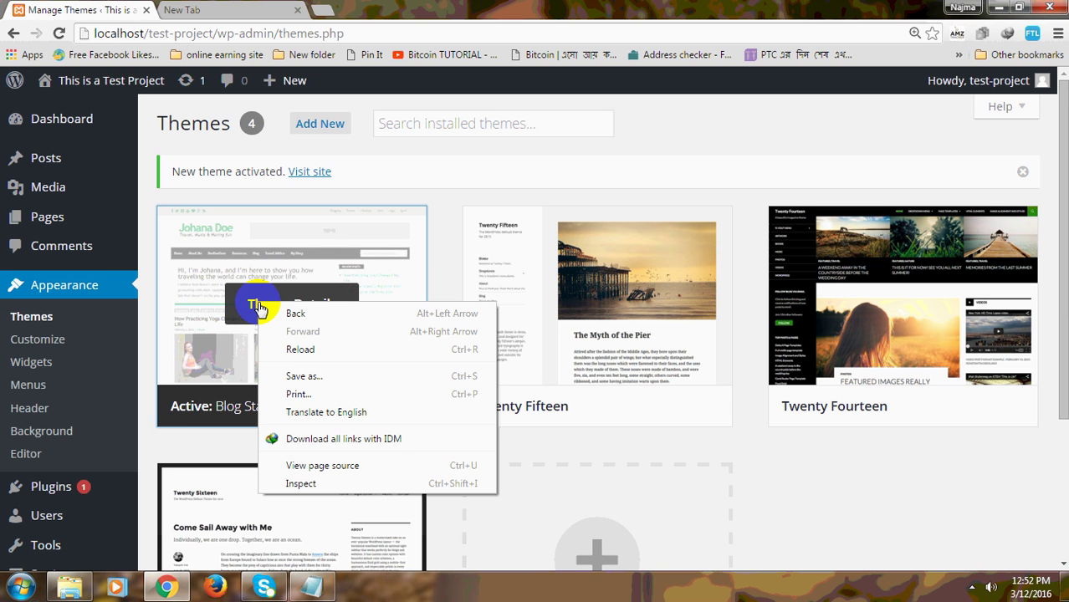
left_click(147, 360)
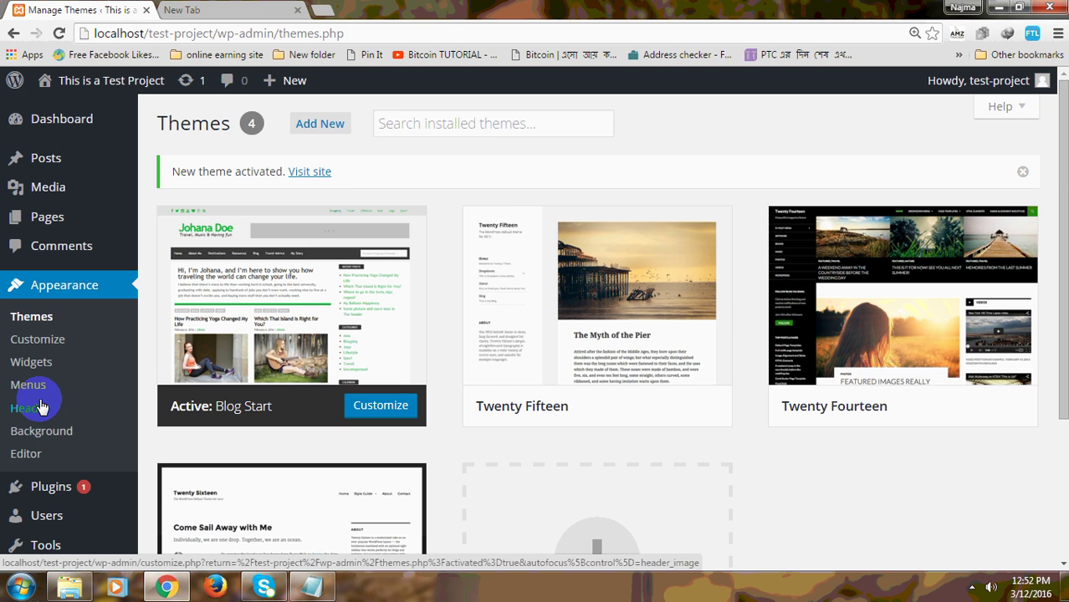
scroll(40, 435, "down", 2)
scroll(95, 326, "up", 2)
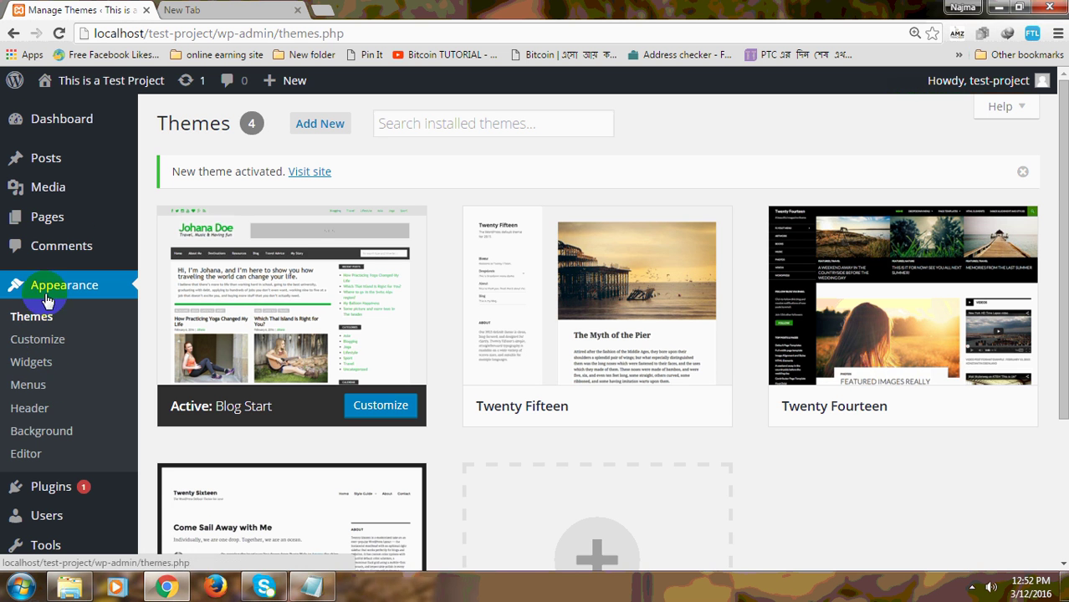
- Create a new navigation menu named "main menu" and look over its structure and settings
left_click(26, 386)
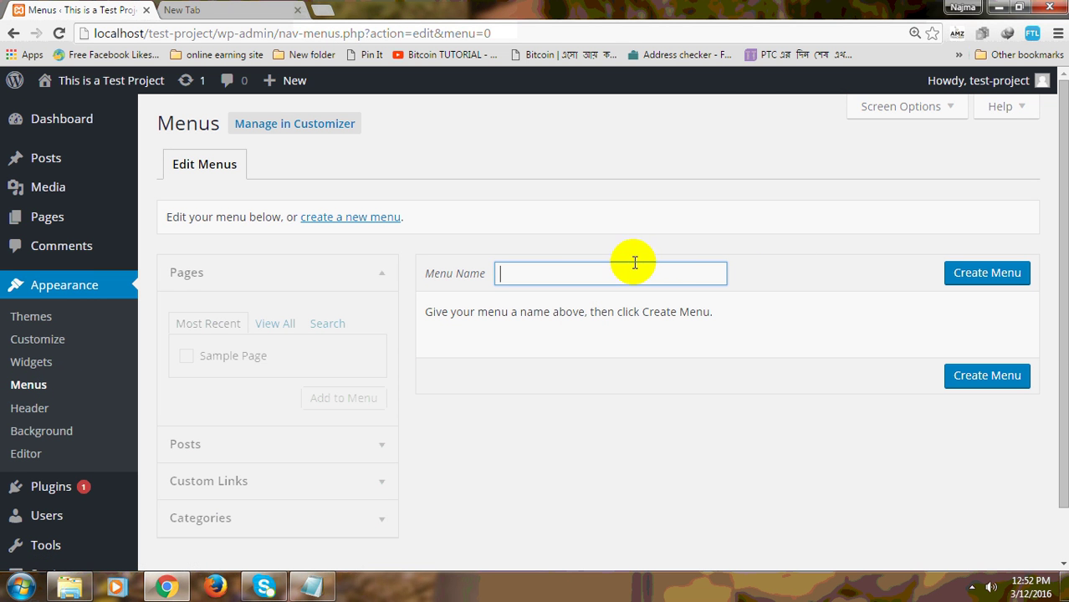
left_click(597, 269)
type("main menu")
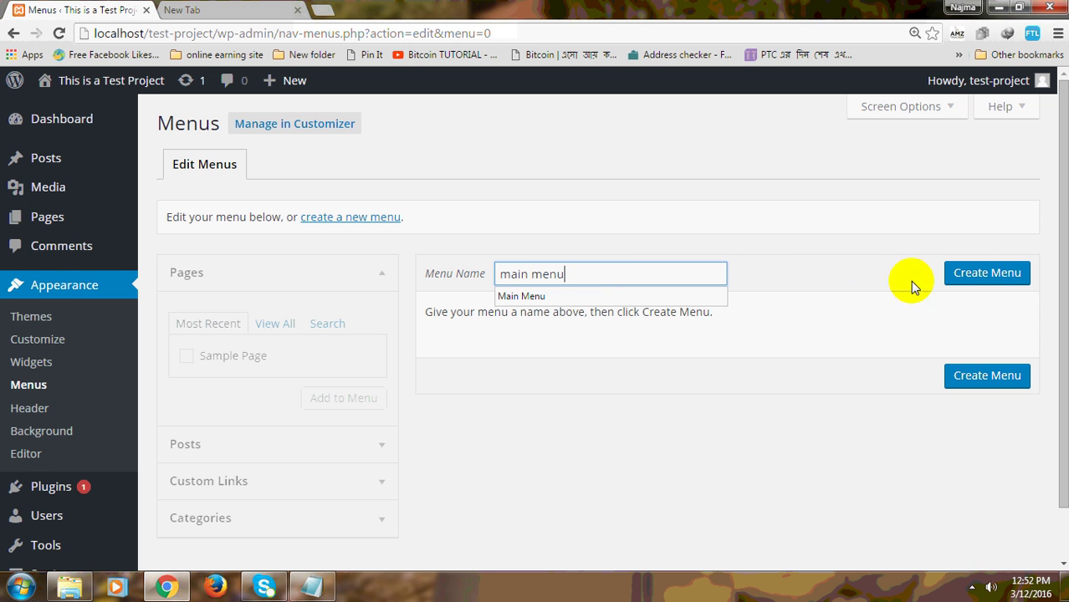
left_click(968, 272)
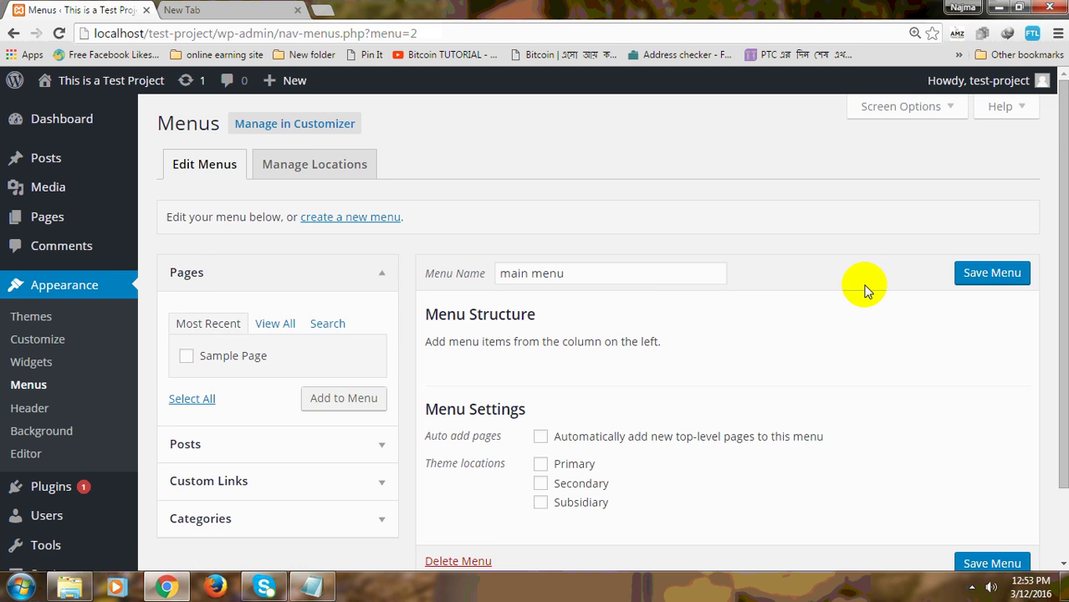
scroll(863, 410, "down", 2)
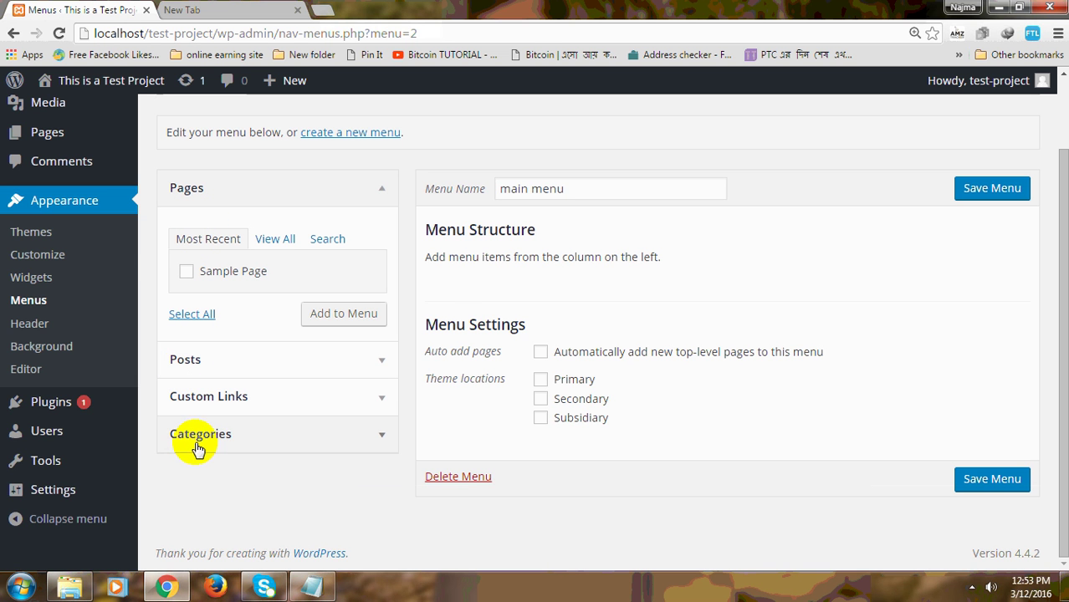
scroll(197, 449, "up", 2)
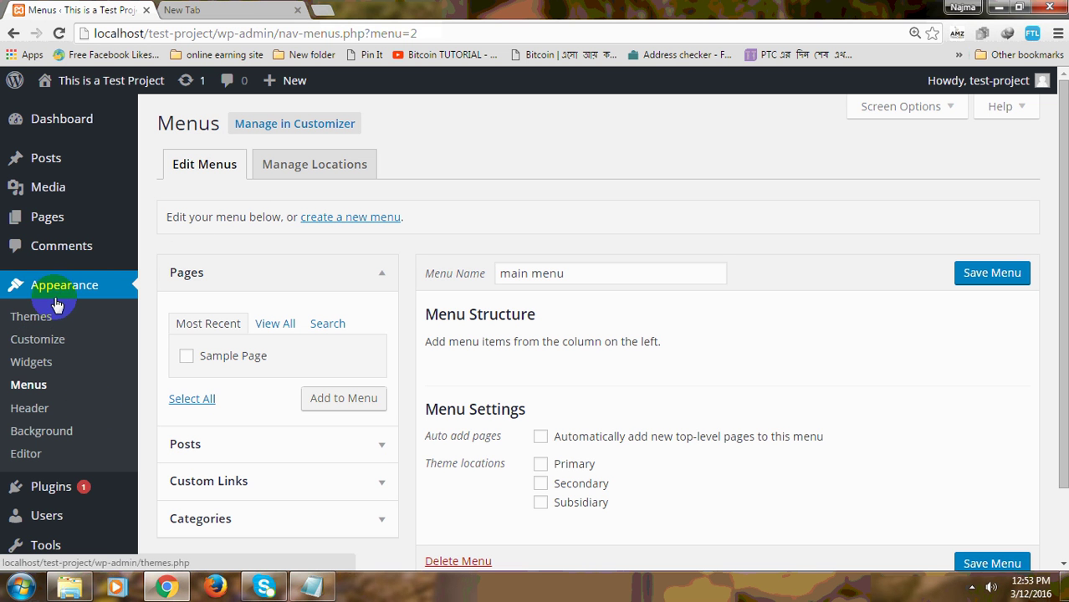
- Open the details of the active Blog Start theme and highlight its name and version
left_click(37, 323)
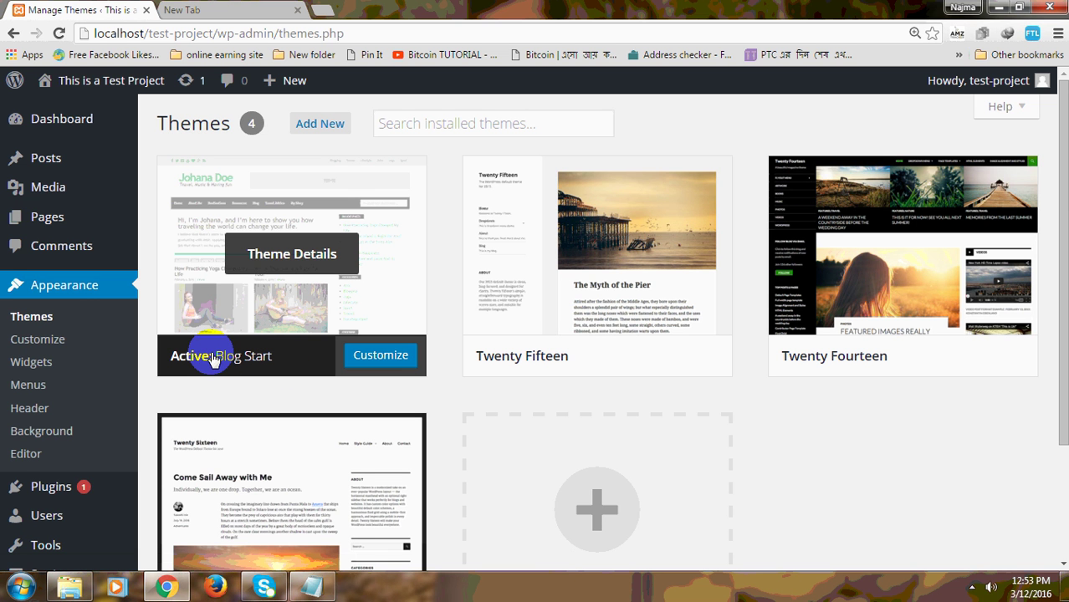
left_click_drag(213, 360, 279, 363)
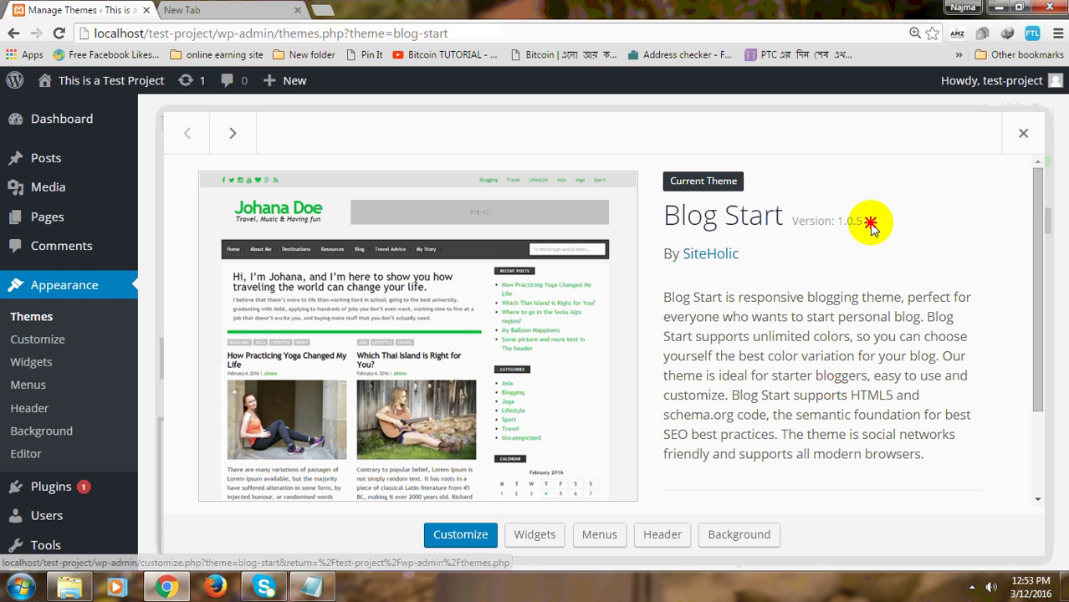
left_click_drag(870, 223, 666, 214)
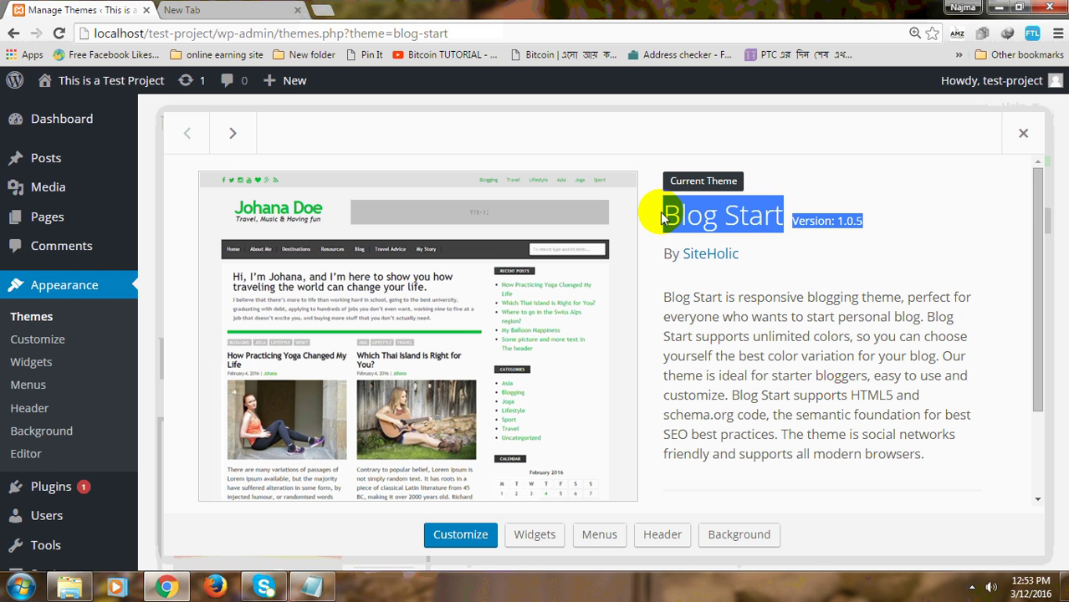
- Open the SiteHolic author website in its own tab, and return to the Blog Start details to read the description and tags
left_click(710, 254)
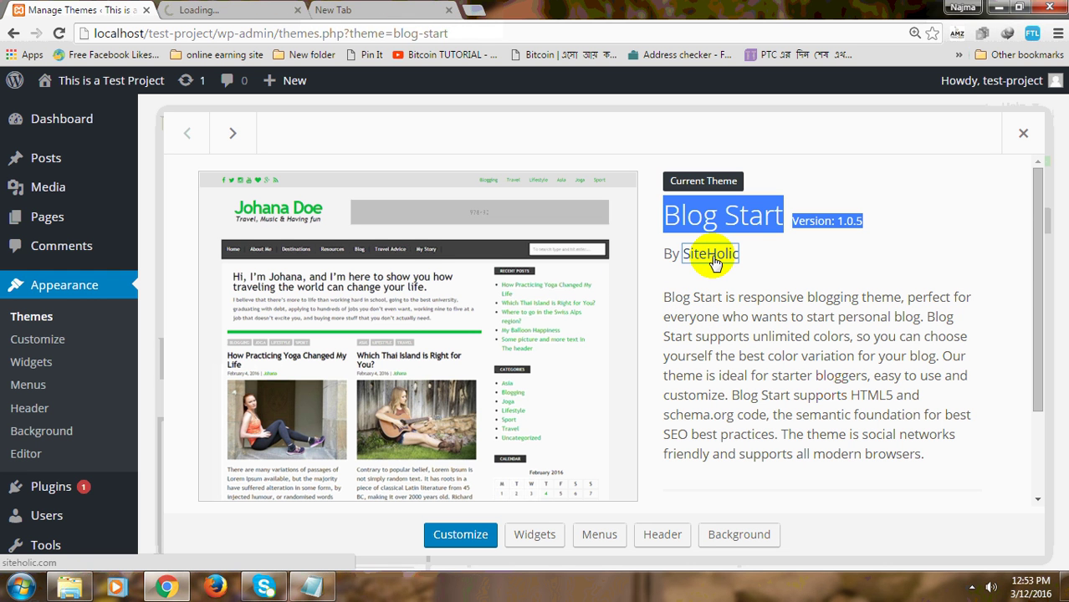
scroll(519, 305, "down", 1)
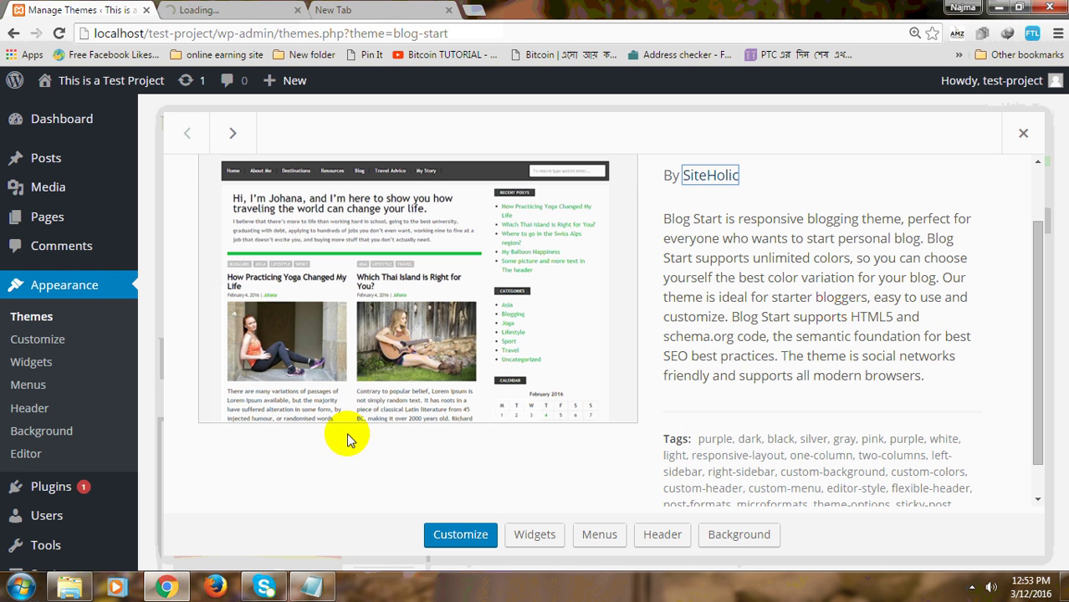
left_click(234, 8)
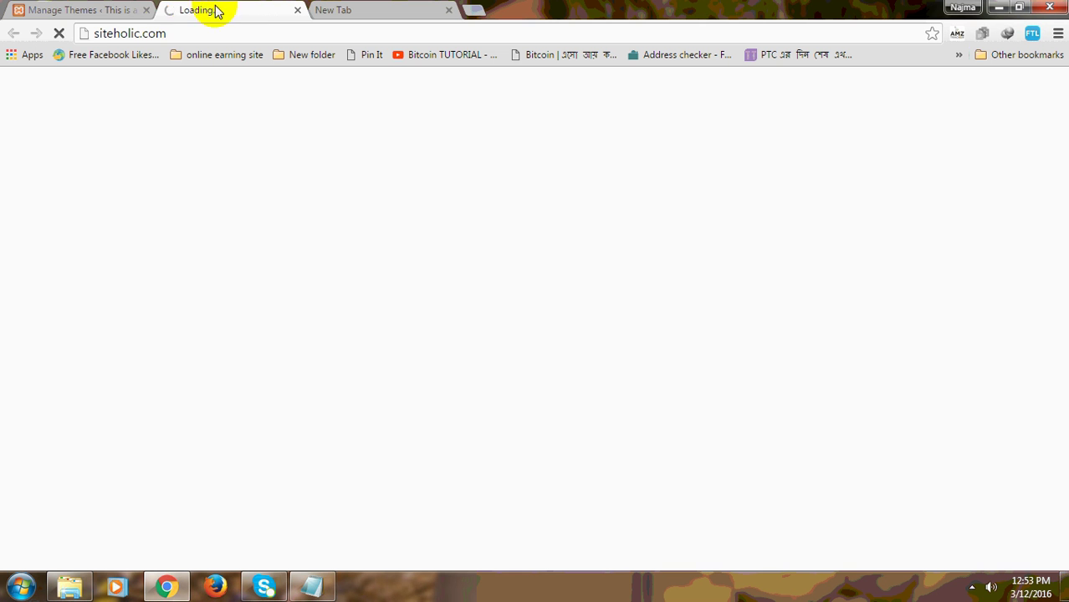
left_click(71, 9)
scroll(409, 466, "down", 1)
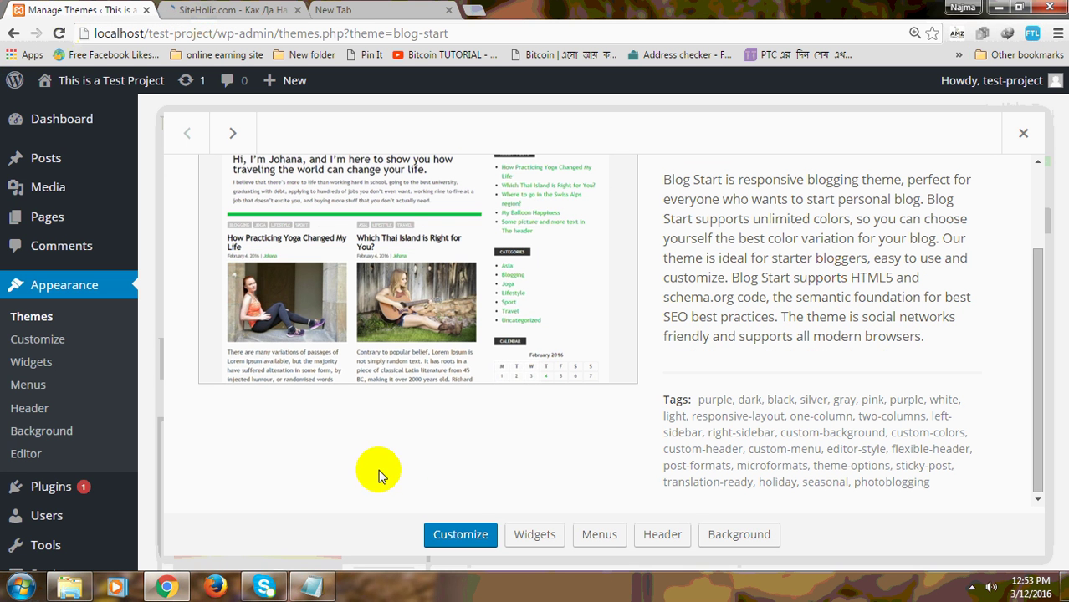
- Open the Blog Start theme's widgets page and examine the available widgets and the Primary and Header widget areas
left_click(526, 541)
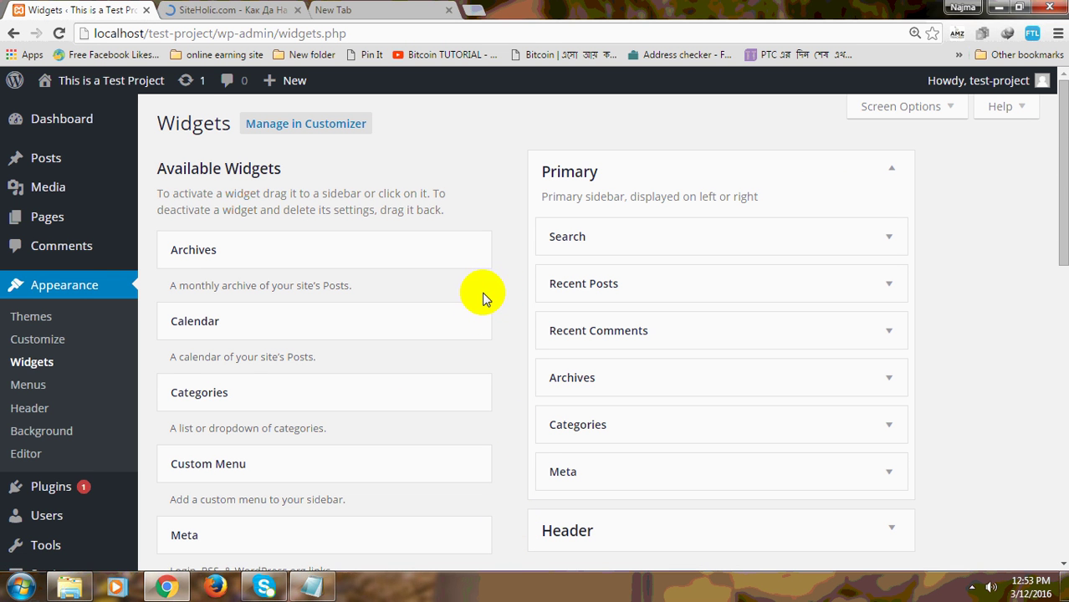
scroll(483, 296, "down", 2)
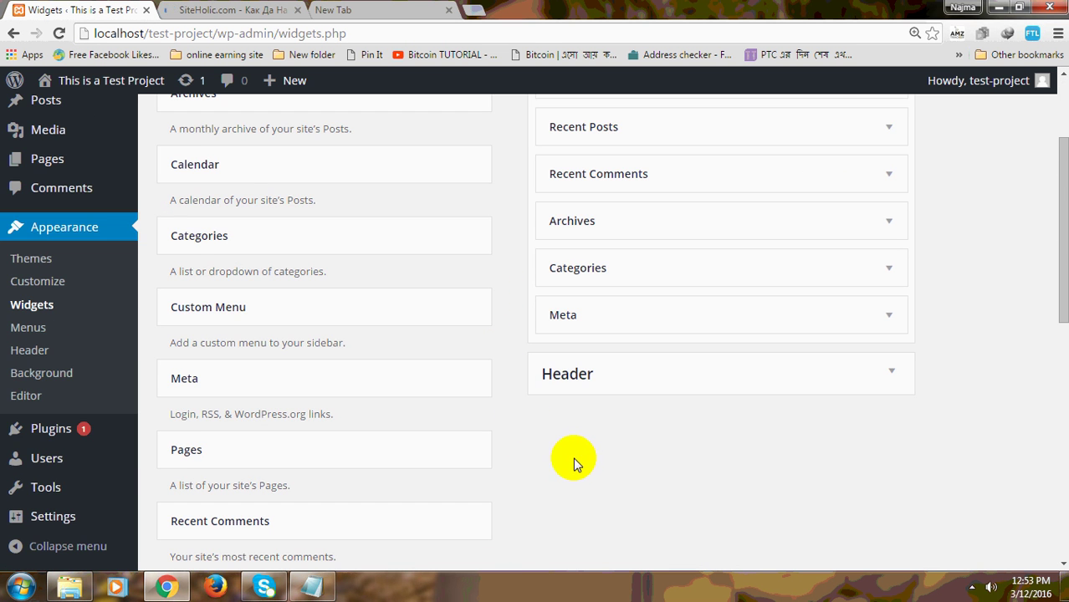
scroll(573, 455, "up", 2)
mouse_move(970, 80)
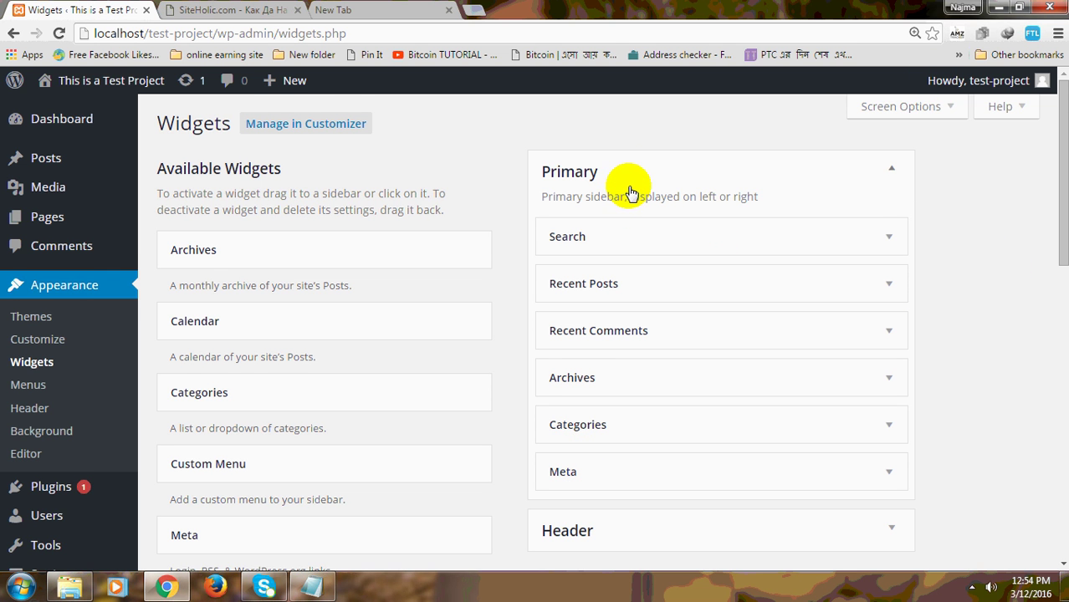
scroll(627, 188, "down", 2)
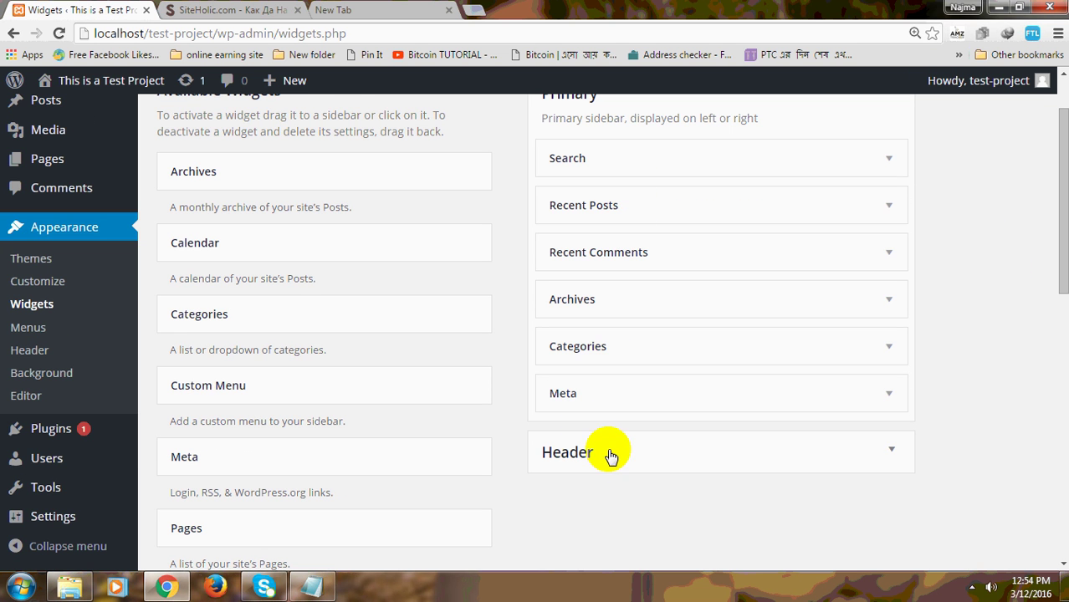
scroll(481, 392, "down", 2)
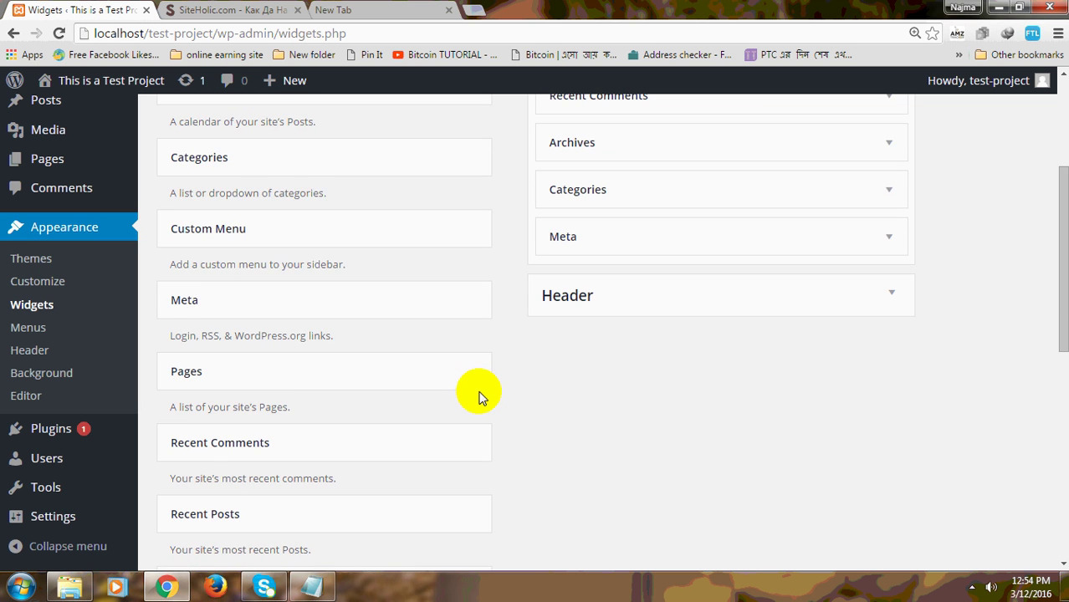
scroll(479, 396, "down", 7)
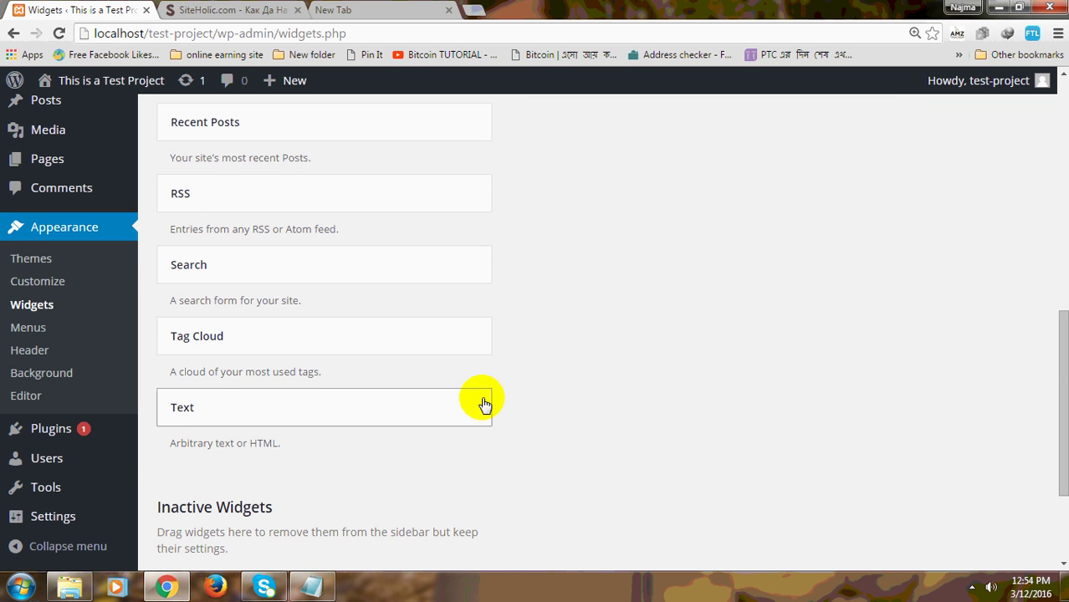
scroll(484, 400, "up", 10)
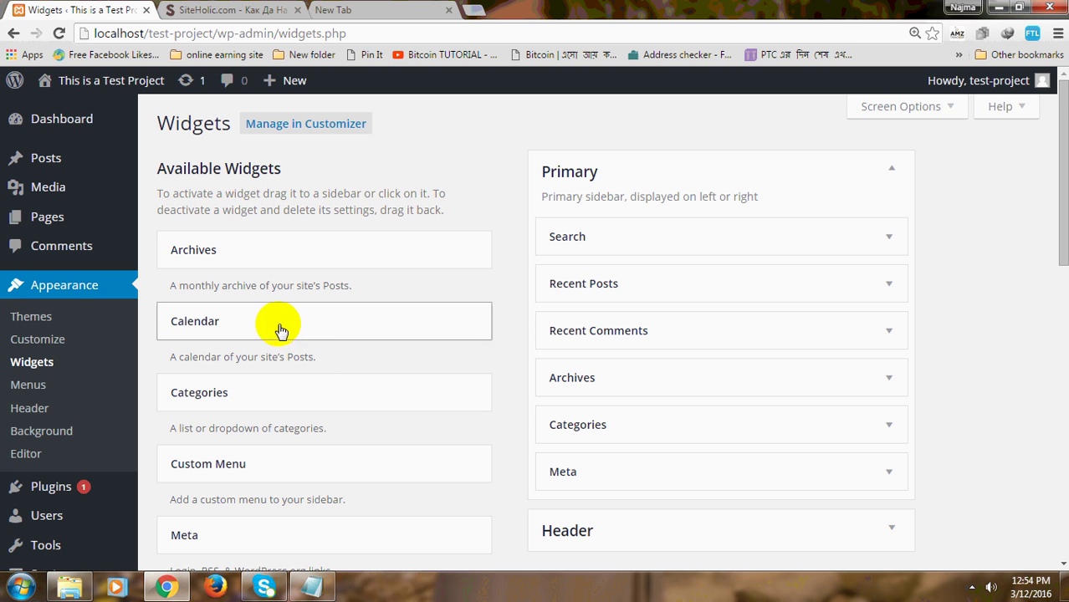
scroll(238, 465, "down", 1)
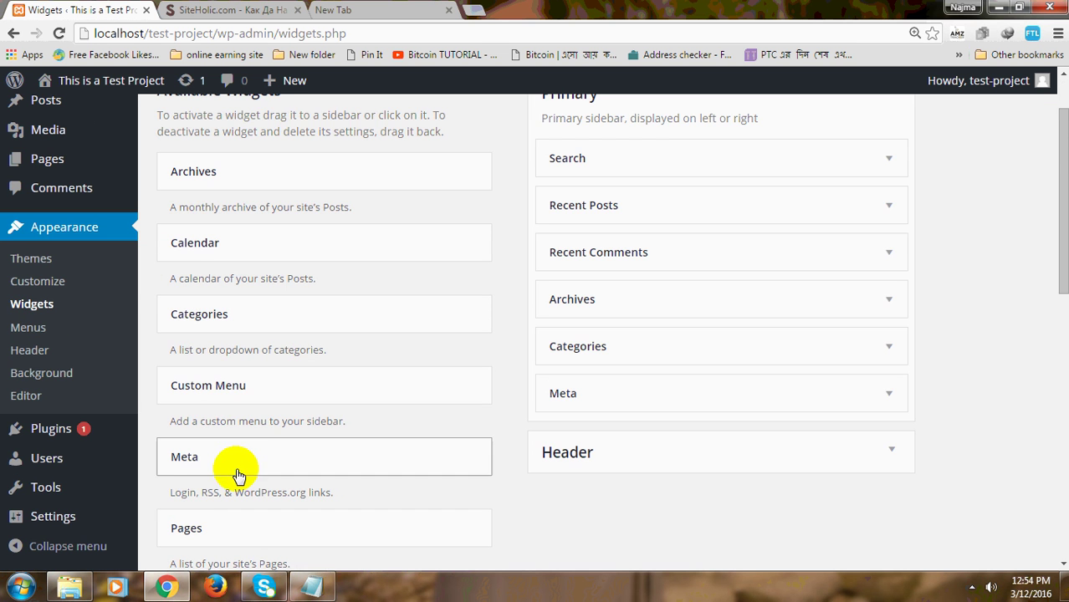
scroll(241, 465, "down", 3)
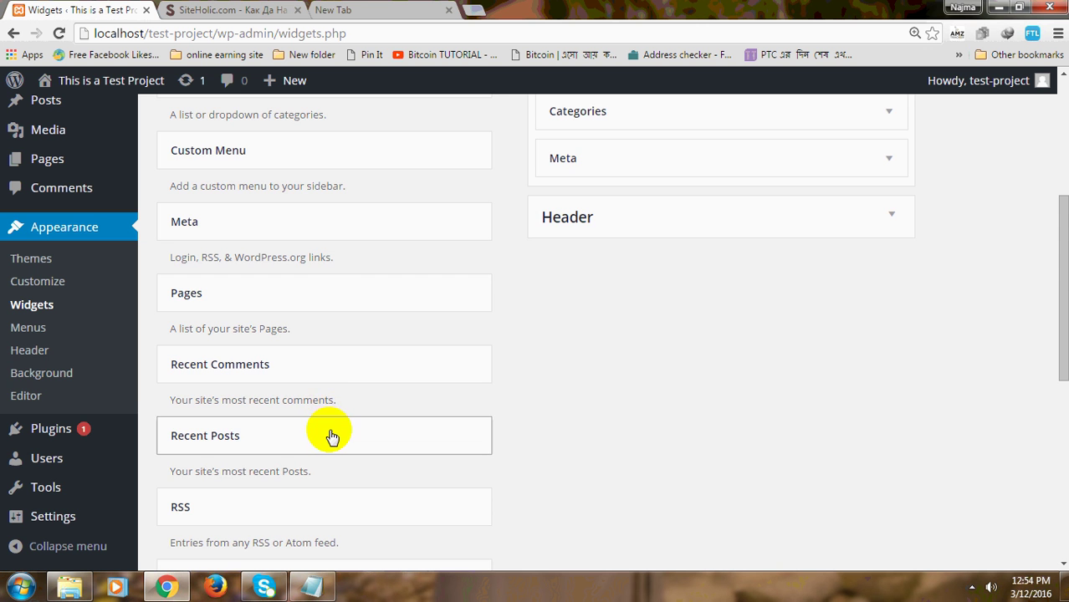
scroll(330, 434, "down", 2)
scroll(332, 436, "down", 1)
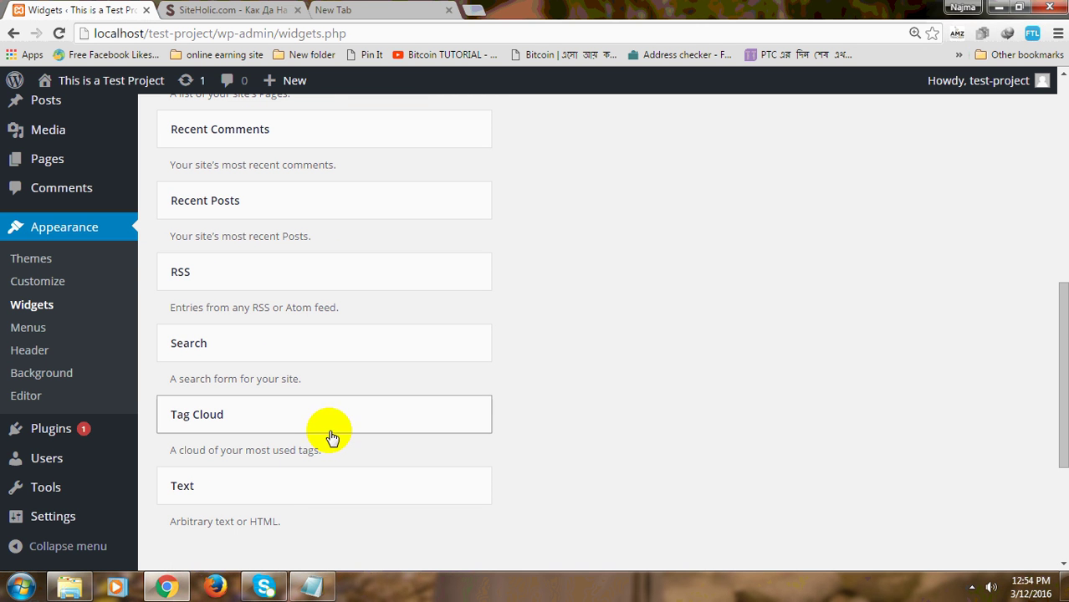
scroll(276, 485, "down", 2)
scroll(339, 373, "up", 3)
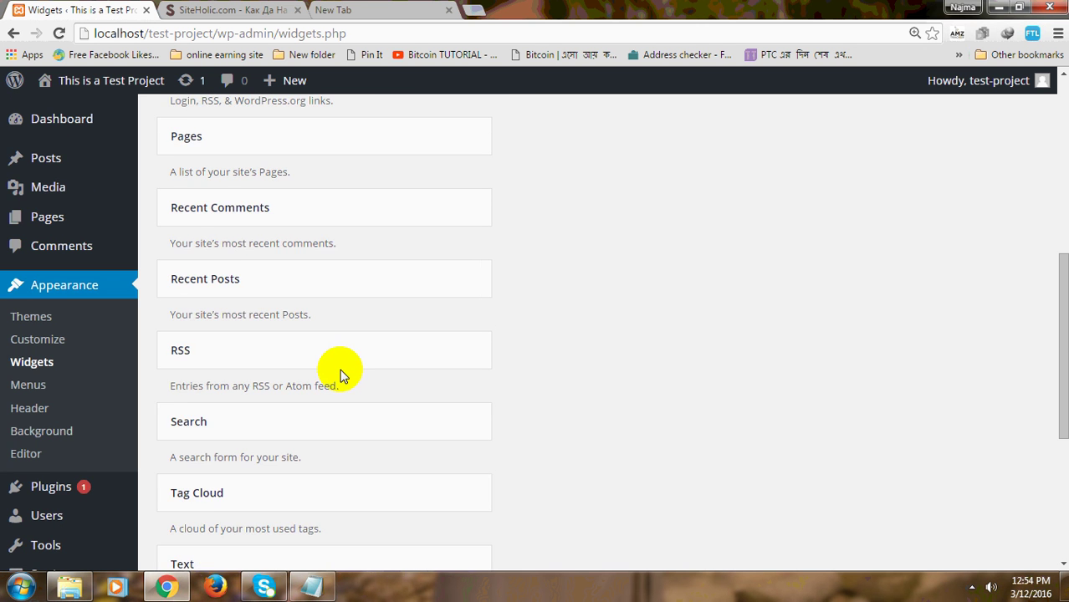
scroll(339, 373, "up", 6)
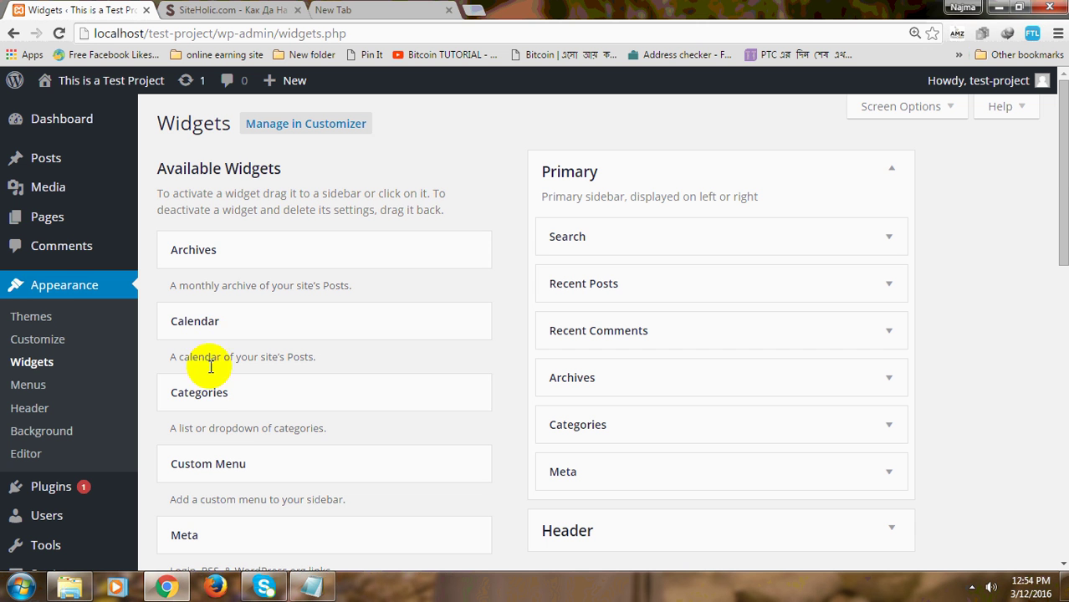
- Switch to the SiteHolic website and examine its home page from the header down to the footer
left_click(175, 10)
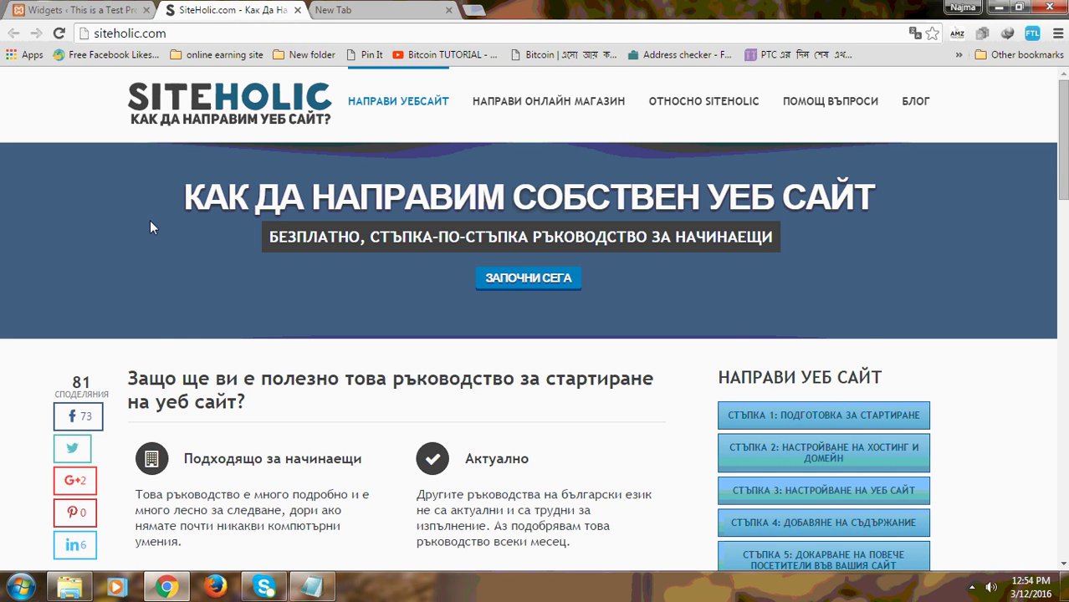
scroll(149, 219, "down", 12)
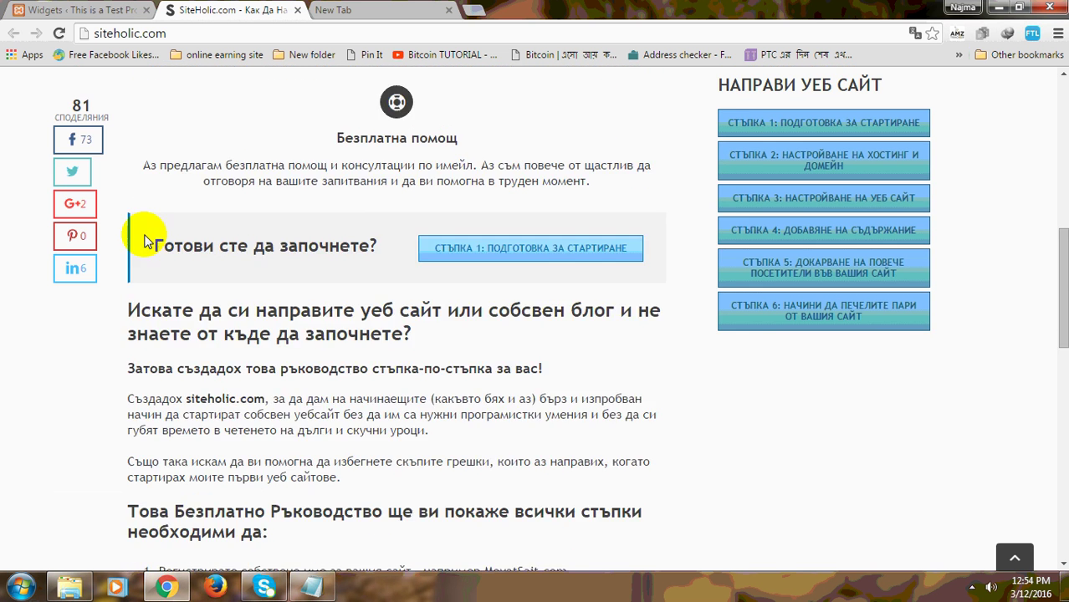
scroll(277, 238, "down", 1)
scroll(502, 251, "up", 7)
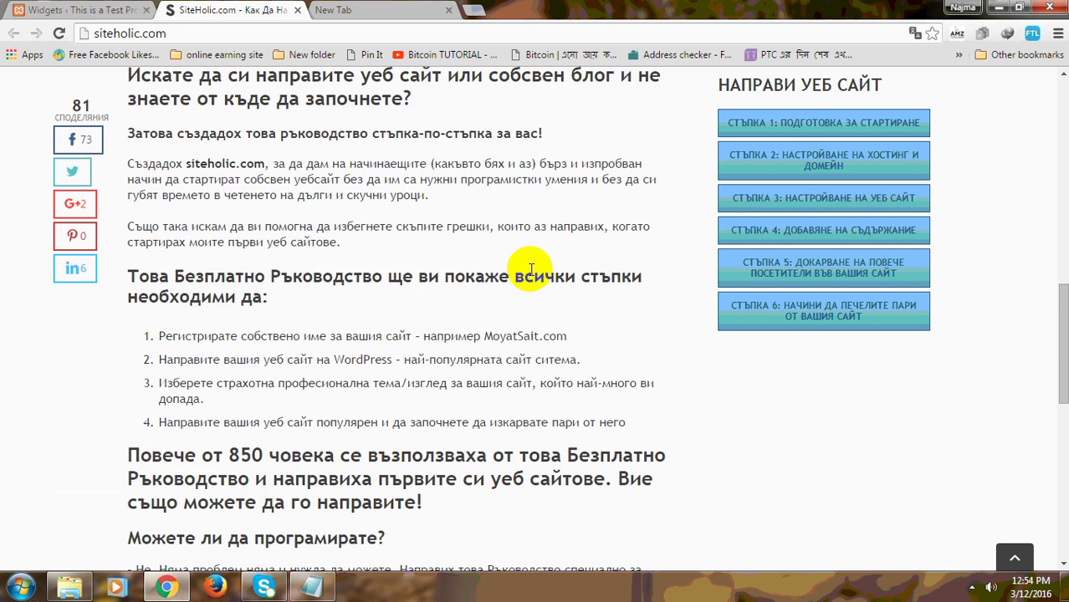
scroll(529, 268, "up", 5)
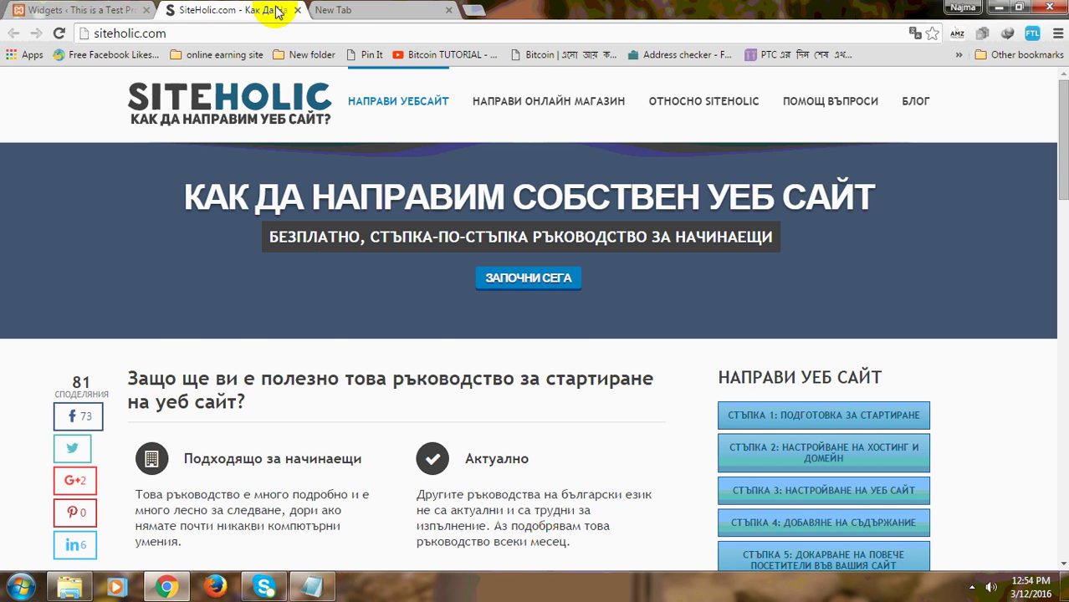
scroll(184, 267, "down", 10)
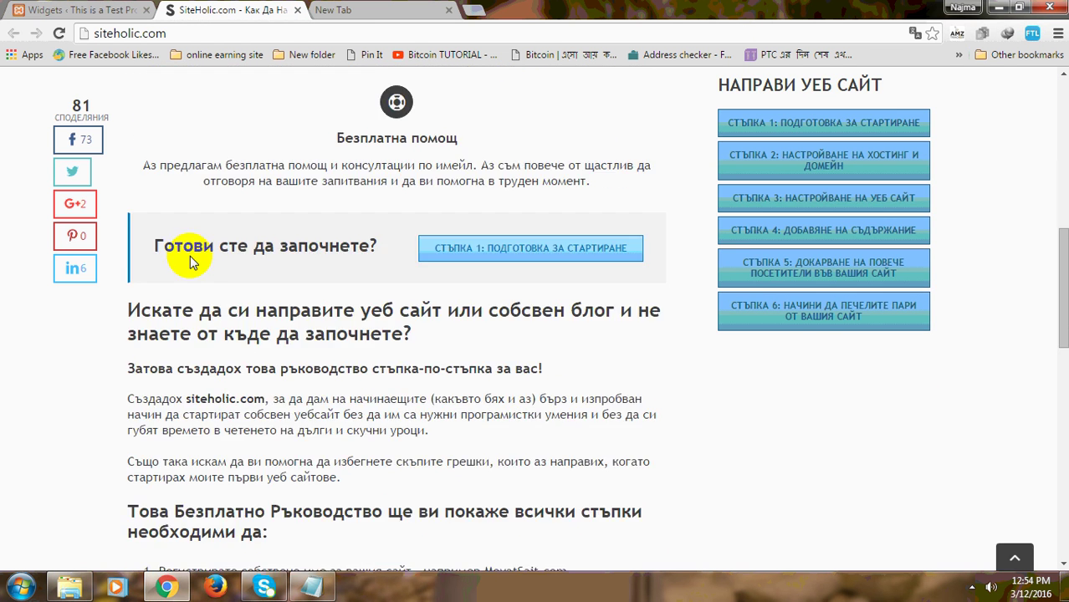
scroll(191, 256, "down", 10)
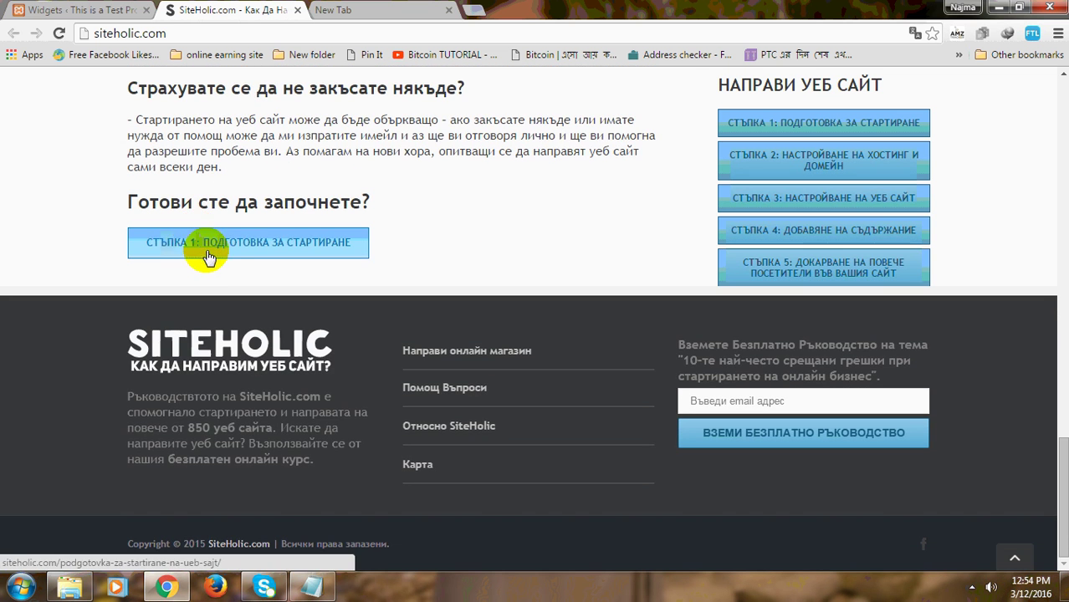
scroll(39, 284, "up", 10)
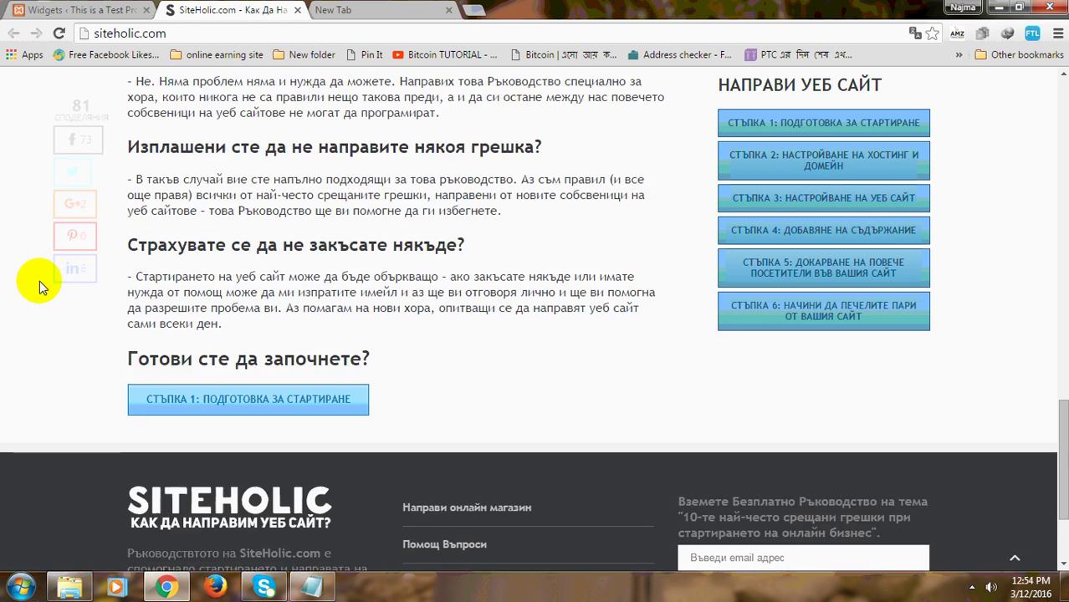
scroll(46, 282, "up", 10)
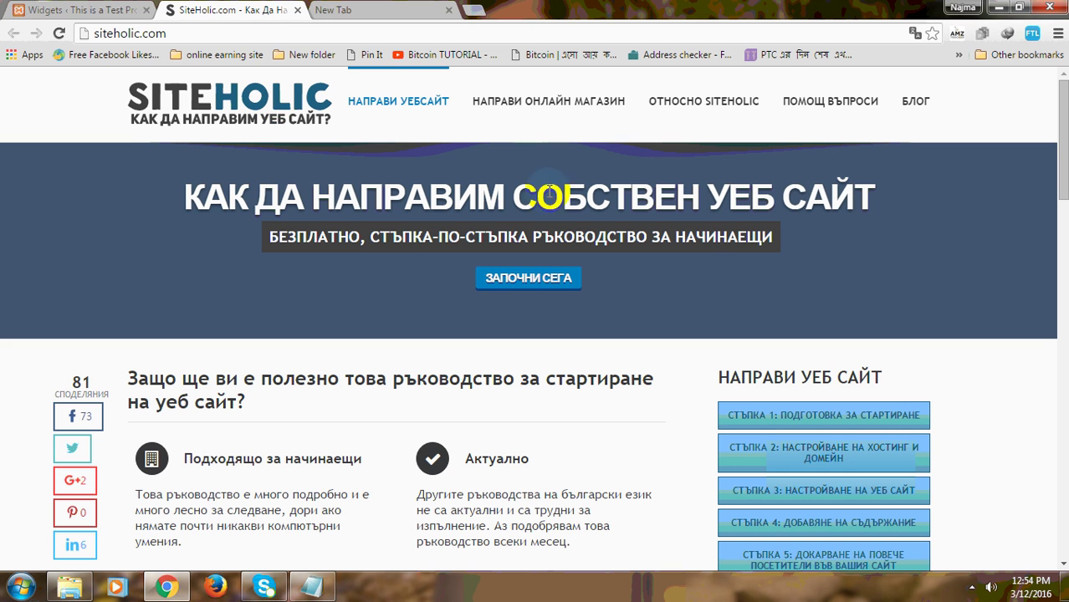
- Close the SiteHolic website and return to the Blog Start theme details to copy the theme's name and version
left_click(297, 10)
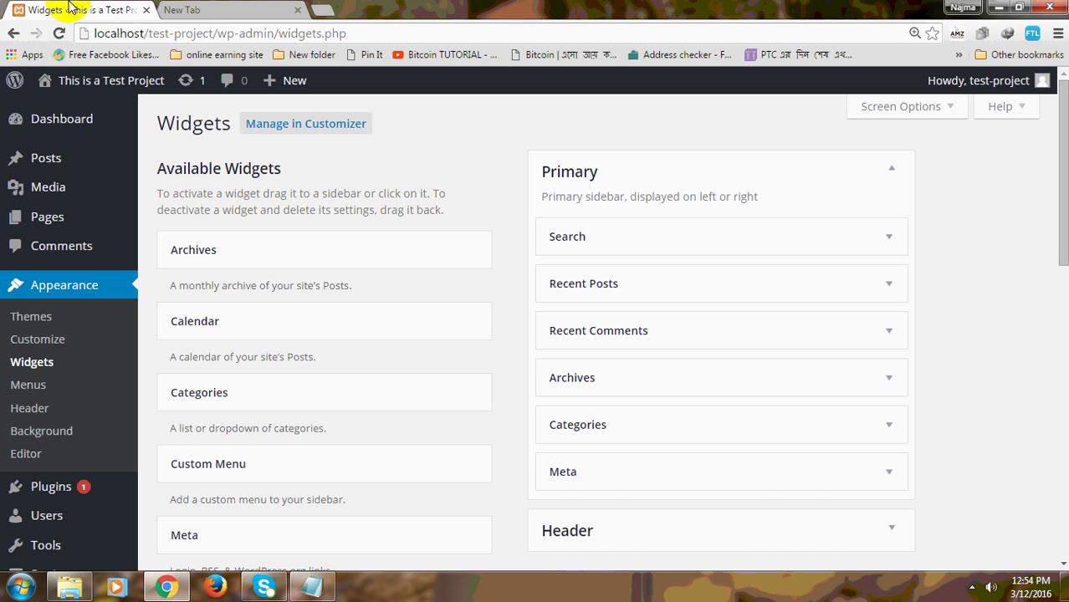
scroll(401, 335, "down", 10)
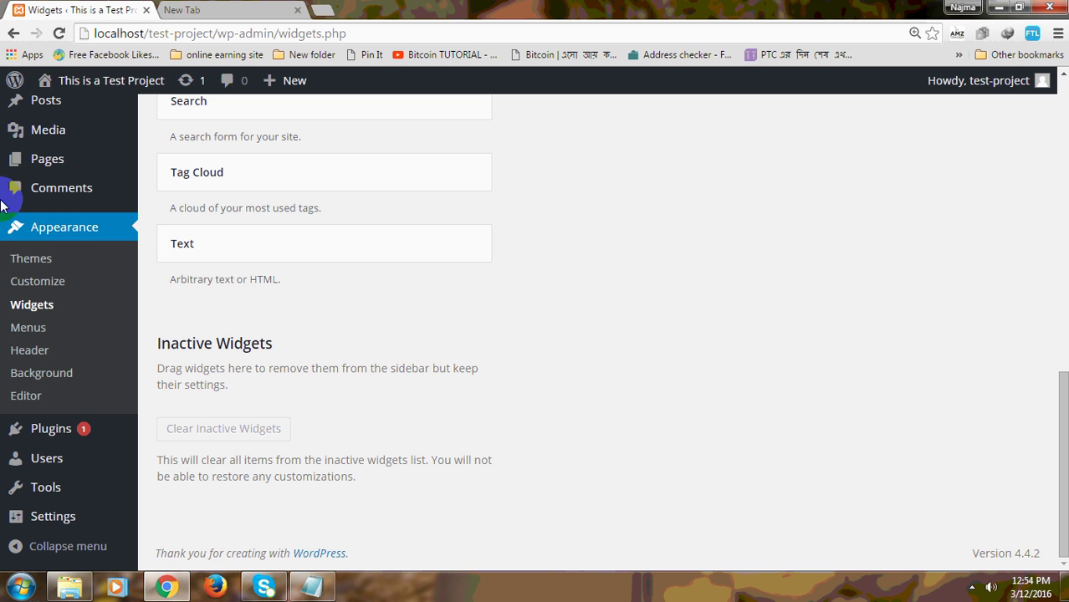
left_click(8, 33)
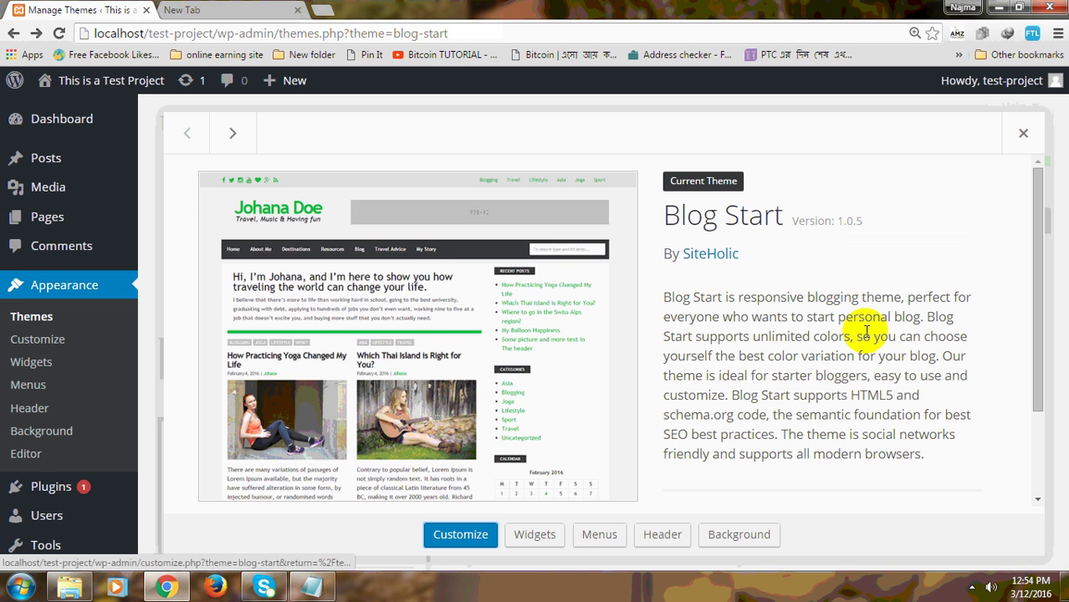
scroll(866, 330, "down", 3)
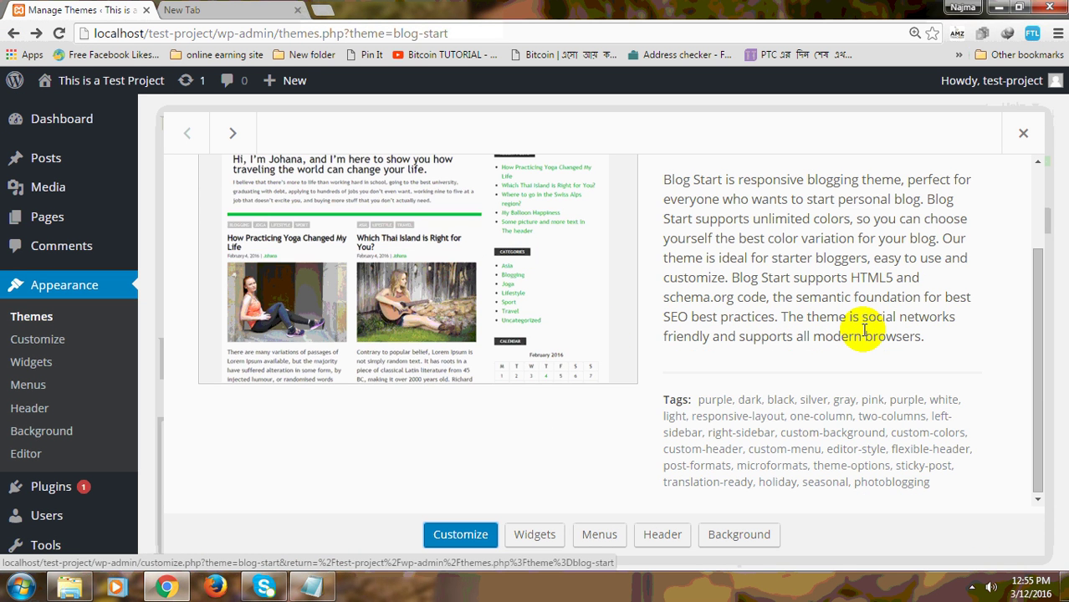
scroll(866, 330, "up", 3)
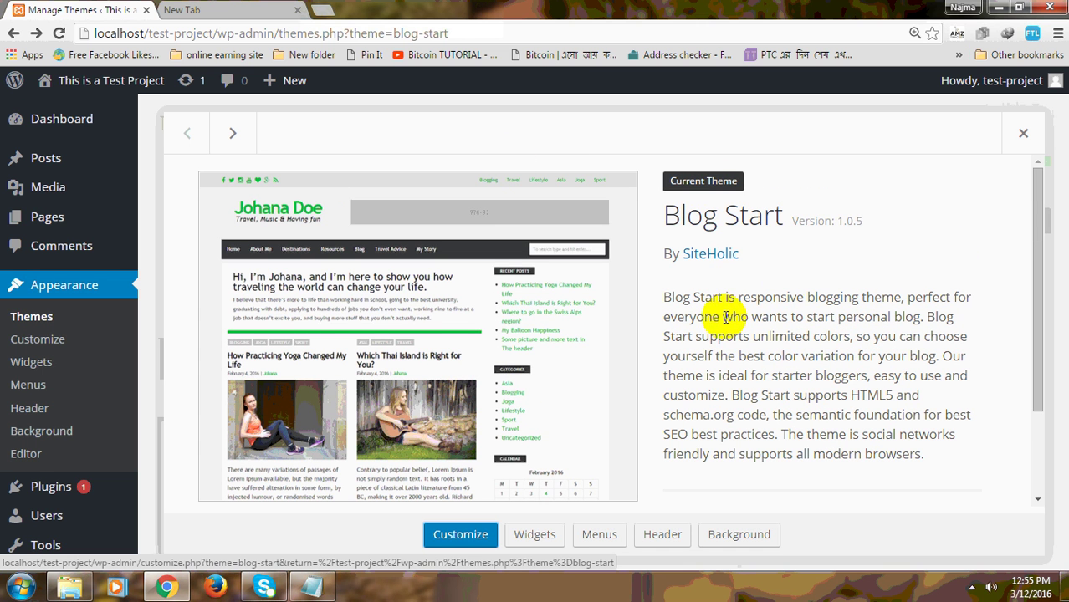
left_click_drag(867, 220, 656, 215)
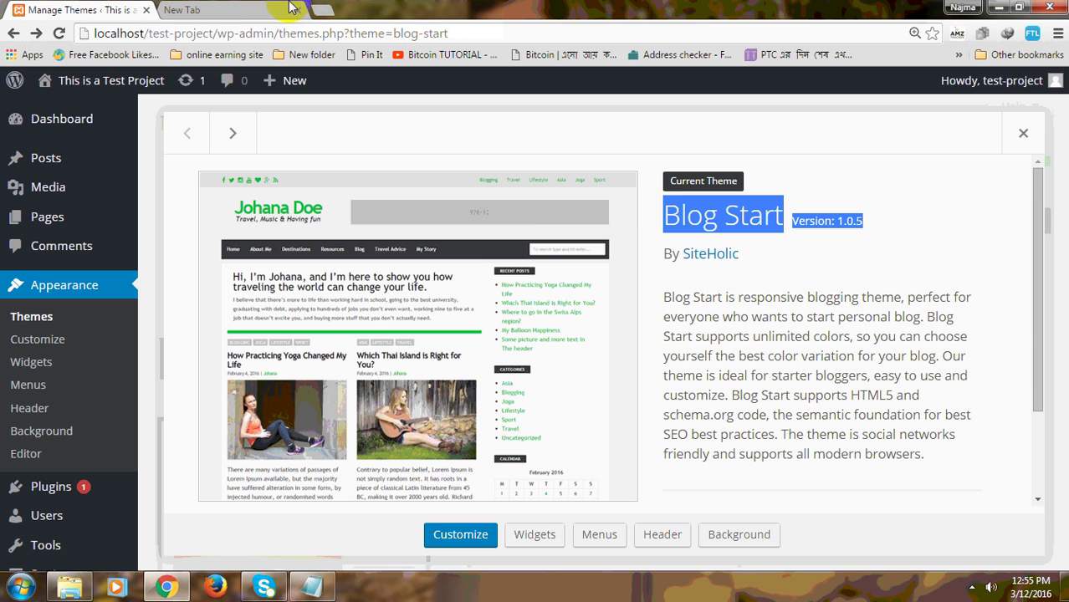
- Search Google for "wordpress theme Blog StartVersion: 1.0.5" in the other tab and look through the first page of results
left_click(219, 11)
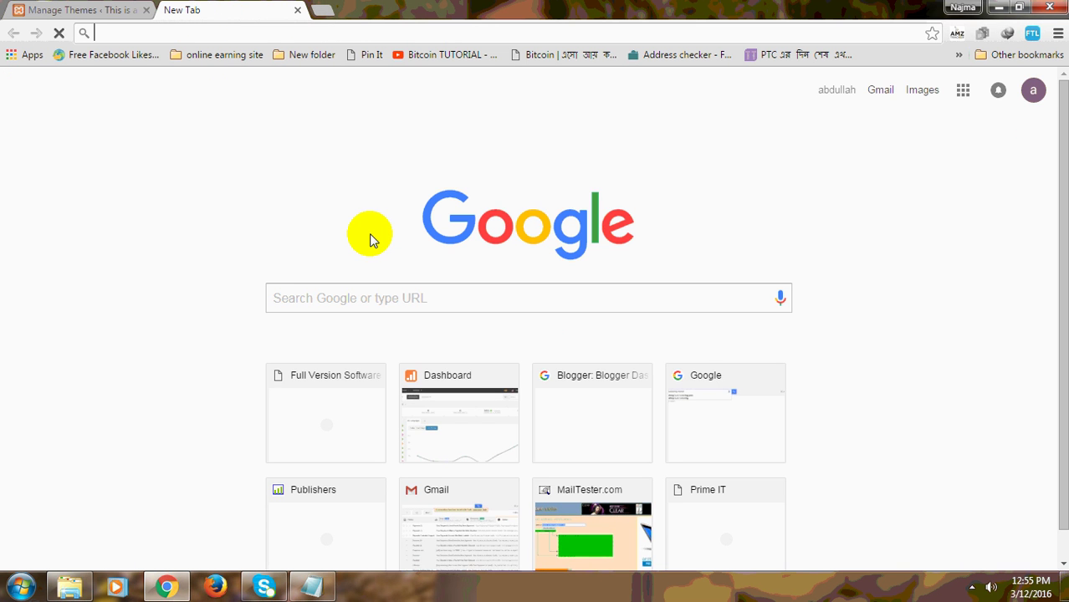
left_click(521, 298)
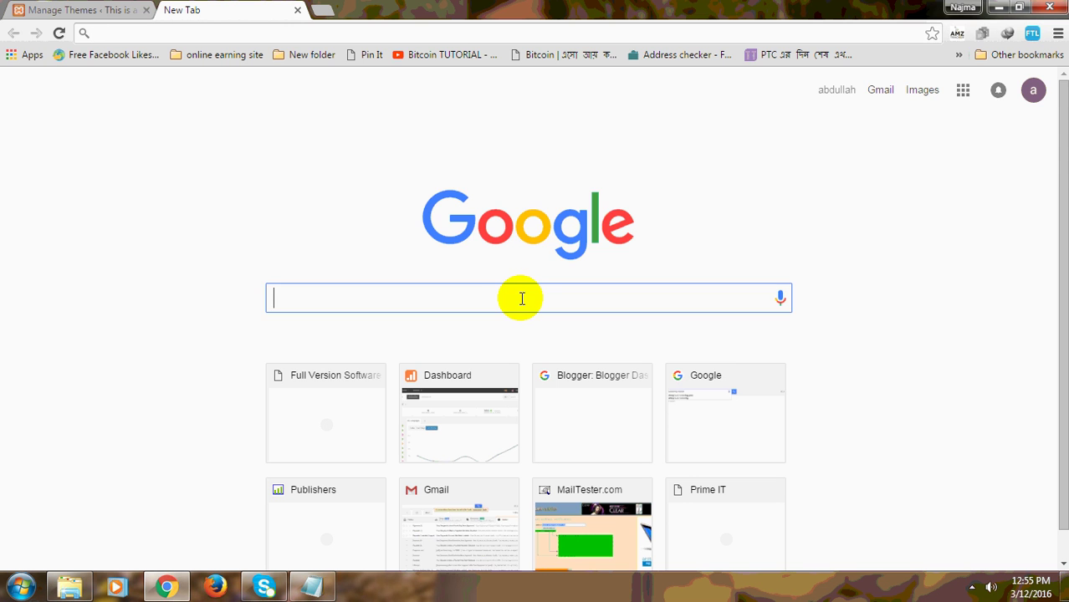
type("wordpr")
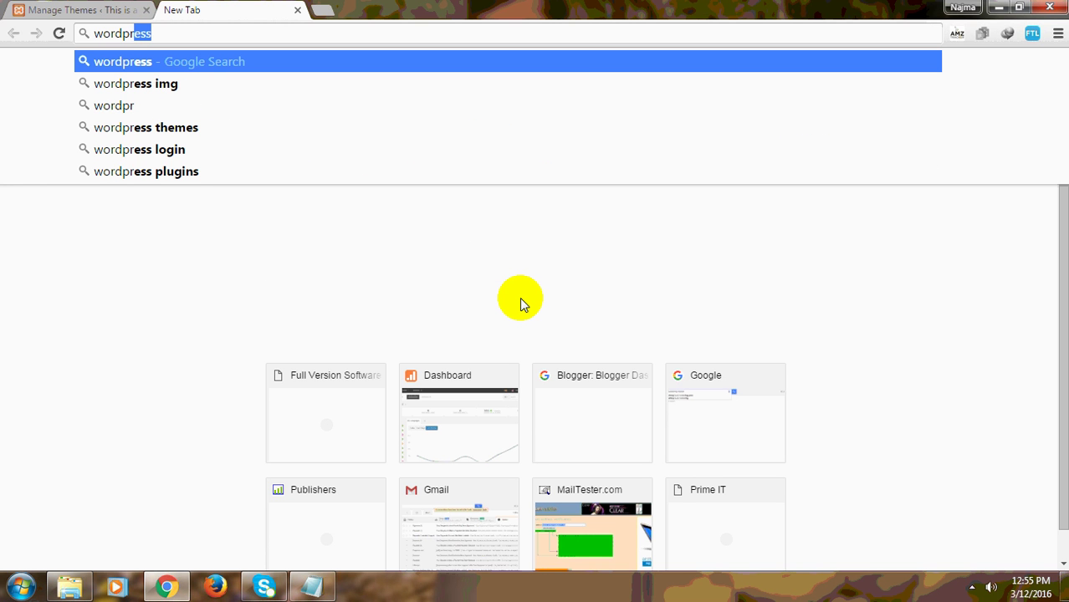
type("ess")
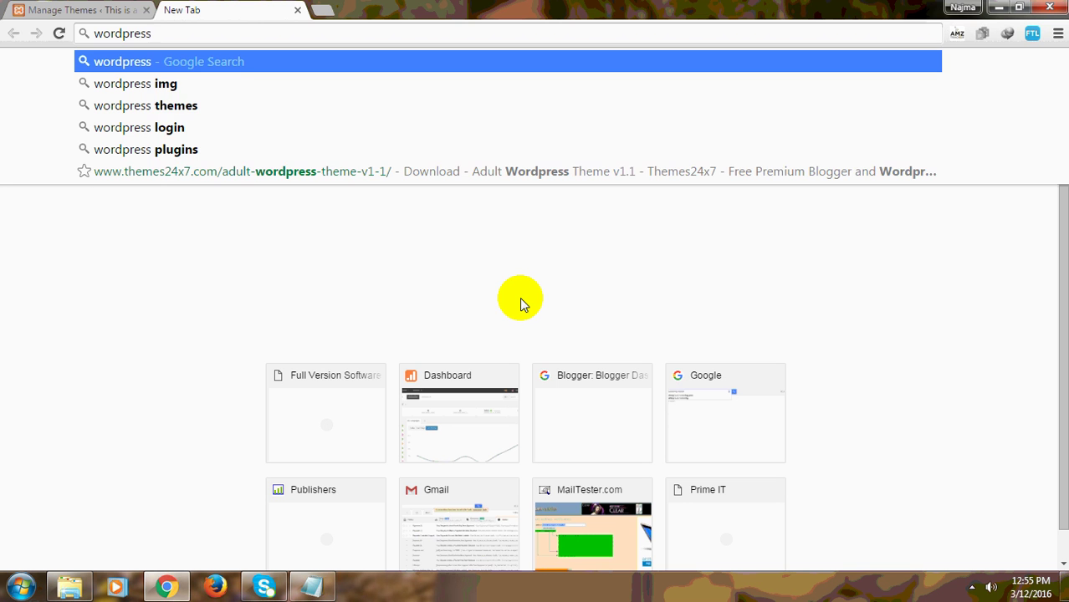
type(" theme")
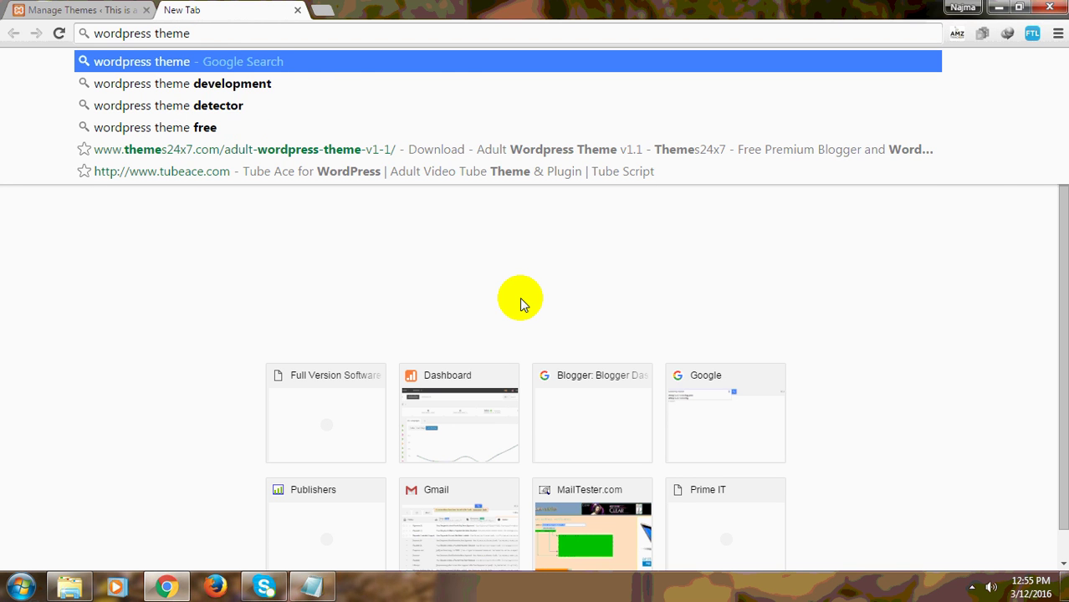
type("Blog StartVersion: 1.0.5")
key("Return")
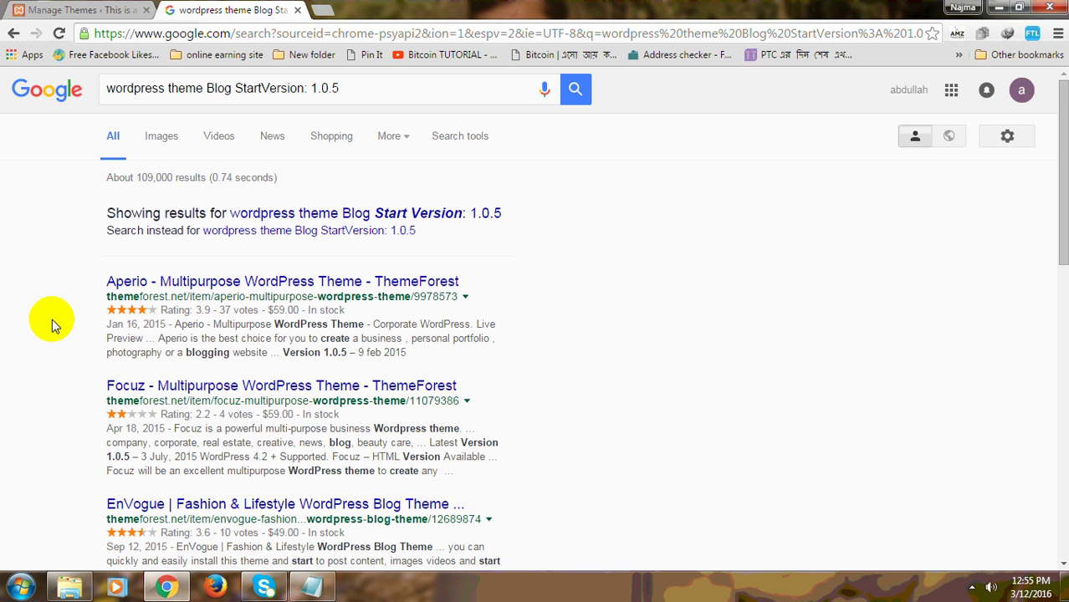
scroll(52, 319, "down", 3)
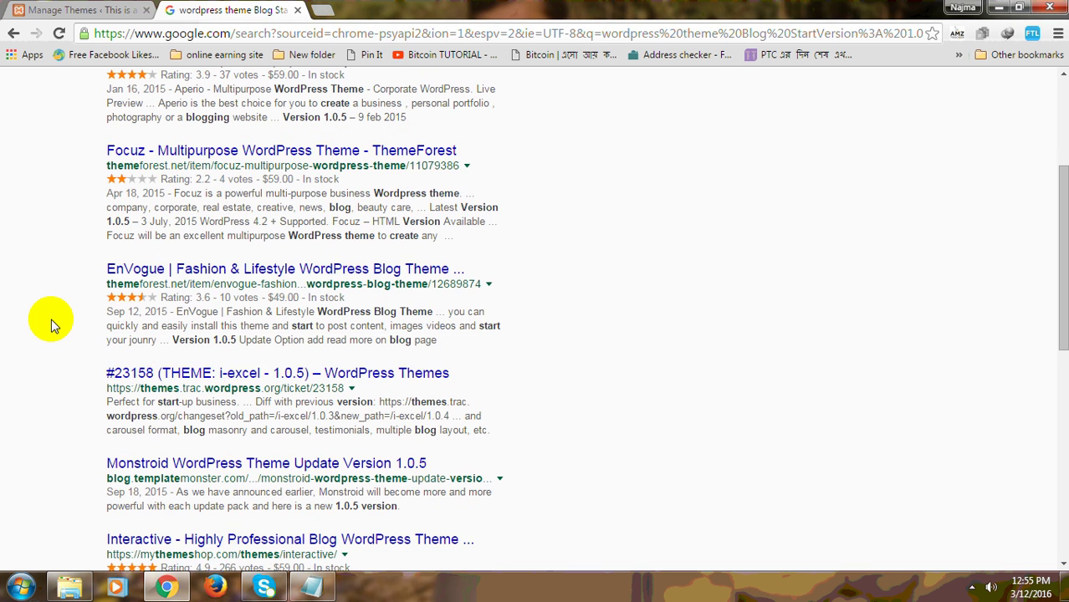
scroll(51, 319, "down", 1)
scroll(52, 320, "down", 2)
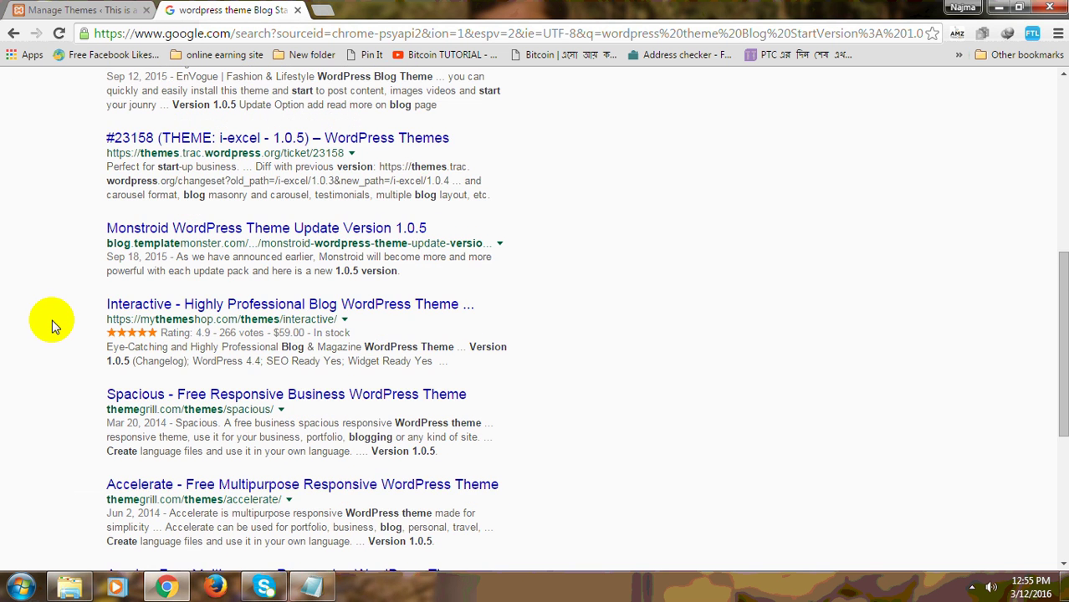
scroll(53, 320, "down", 3)
scroll(53, 319, "up", 8)
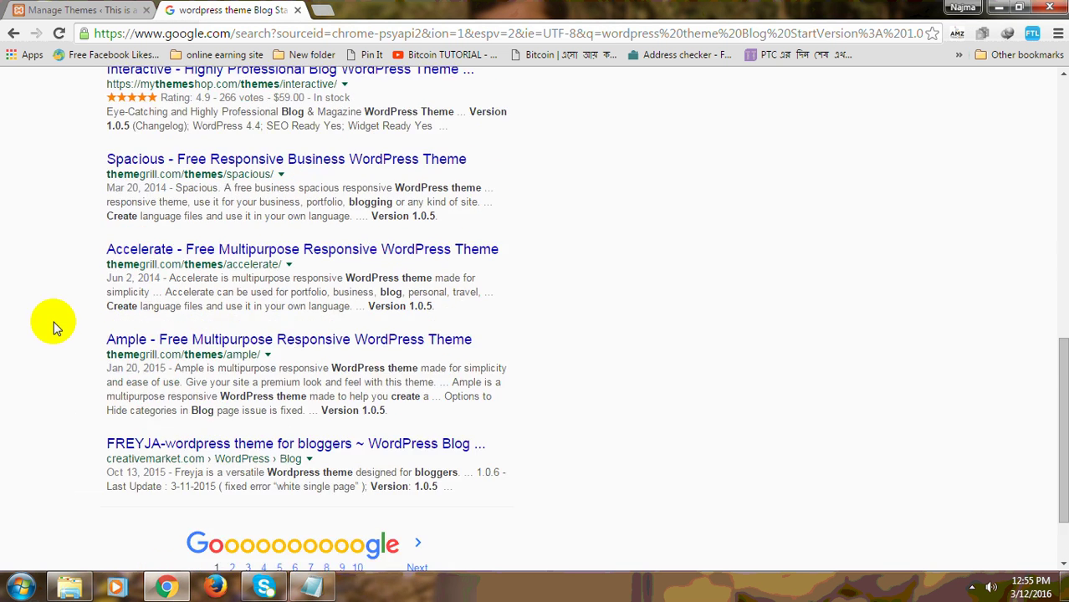
scroll(58, 327, "up", 1)
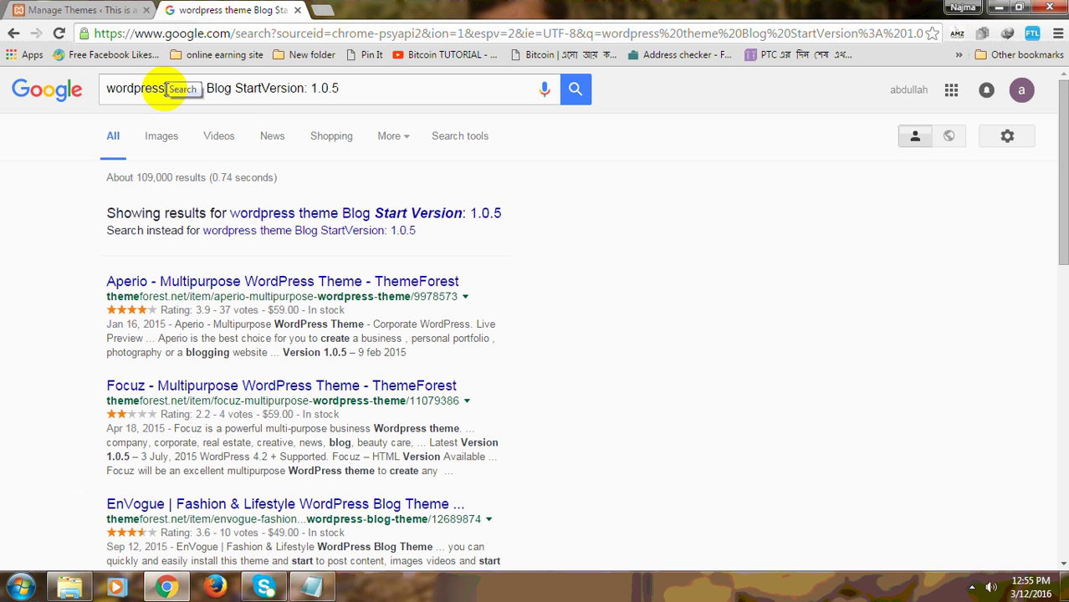
- Shorten the Google query to "Blog StartVersion: 1.0.5", search again and skim the results
left_click_drag(206, 87, 56, 88)
key("BackSpace")
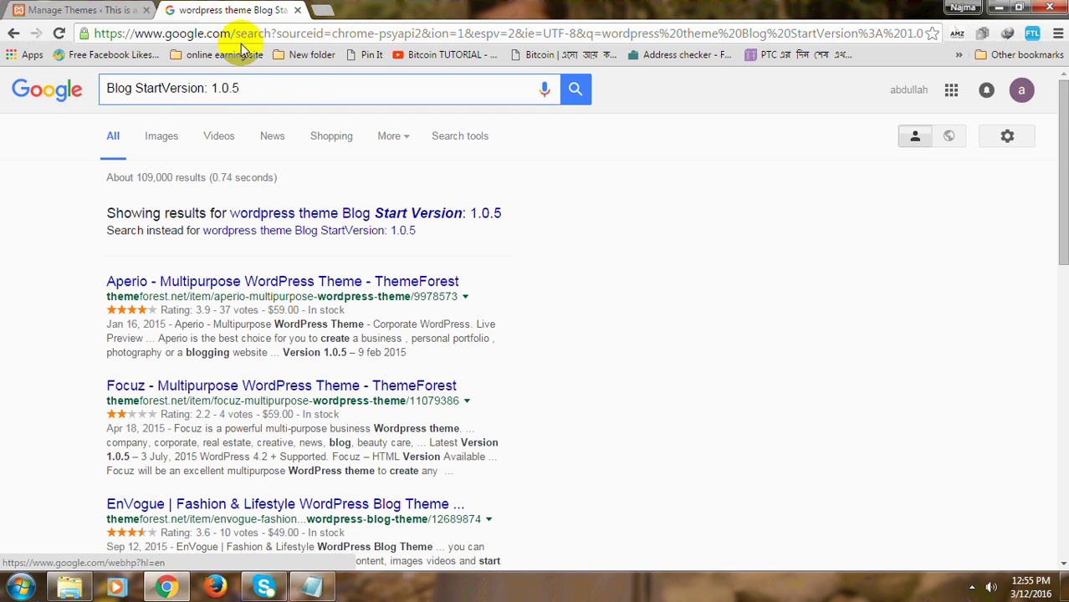
left_click(577, 91)
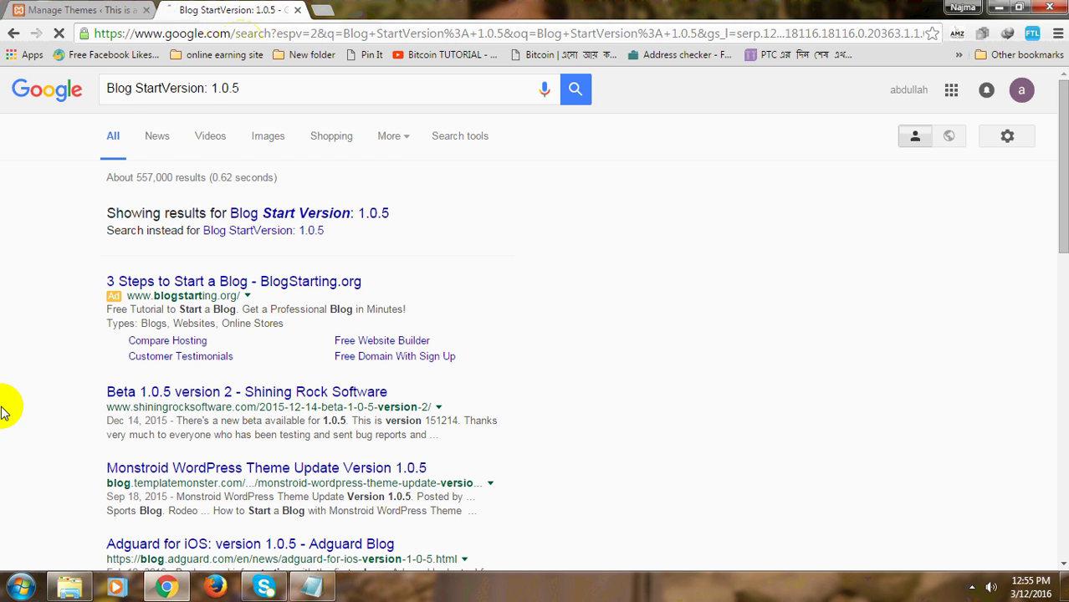
scroll(3, 410, "down", 1)
scroll(3, 410, "down", 2)
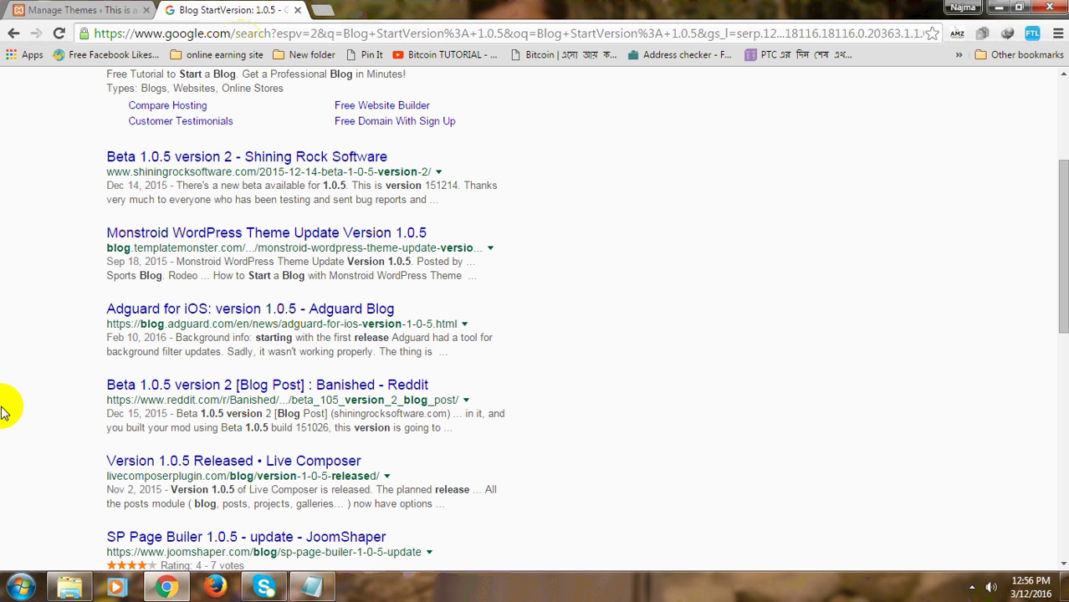
scroll(3, 409, "up", 3)
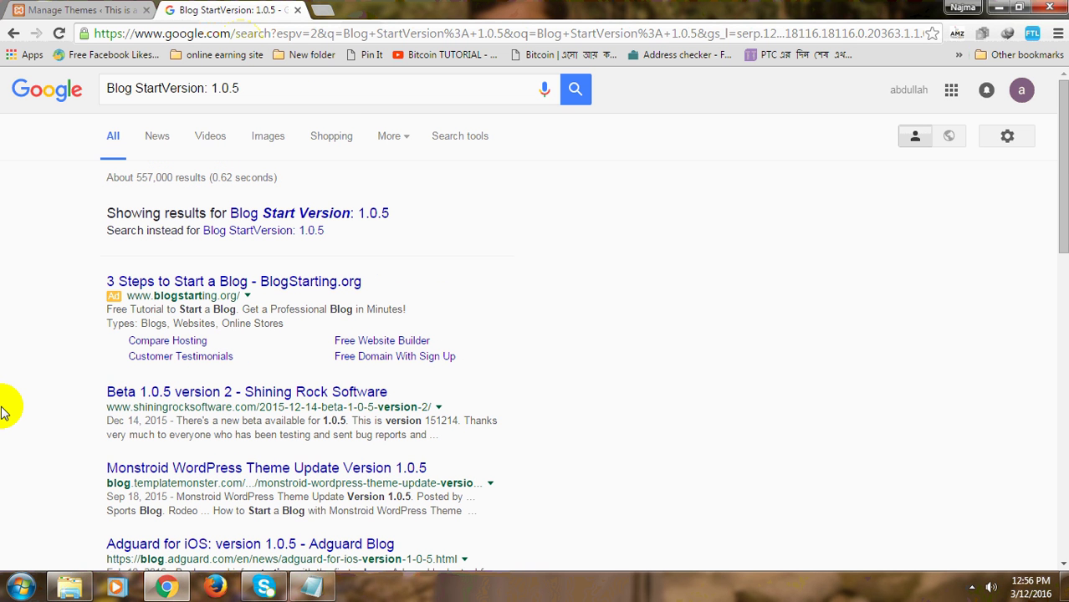
- Add "free download" to the end of the Google query and run the search
left_click(344, 92)
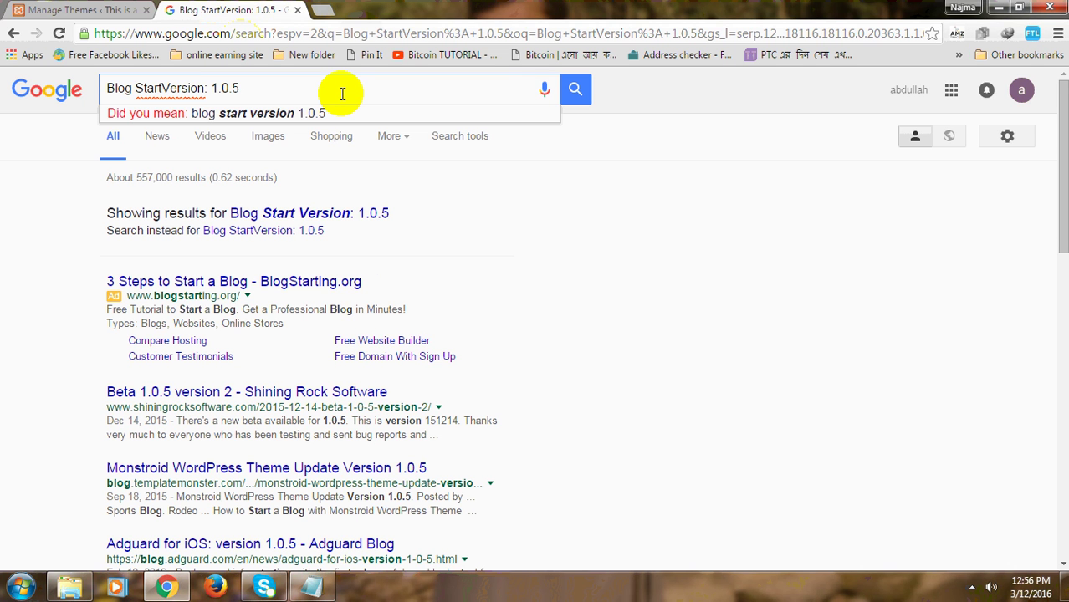
type("fr")
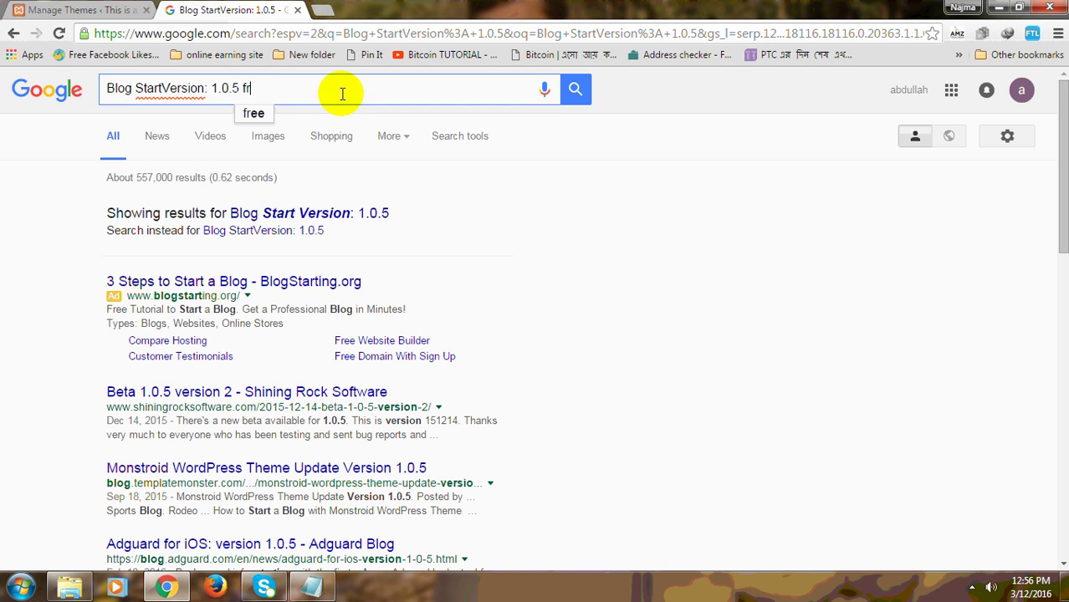
type("ee do")
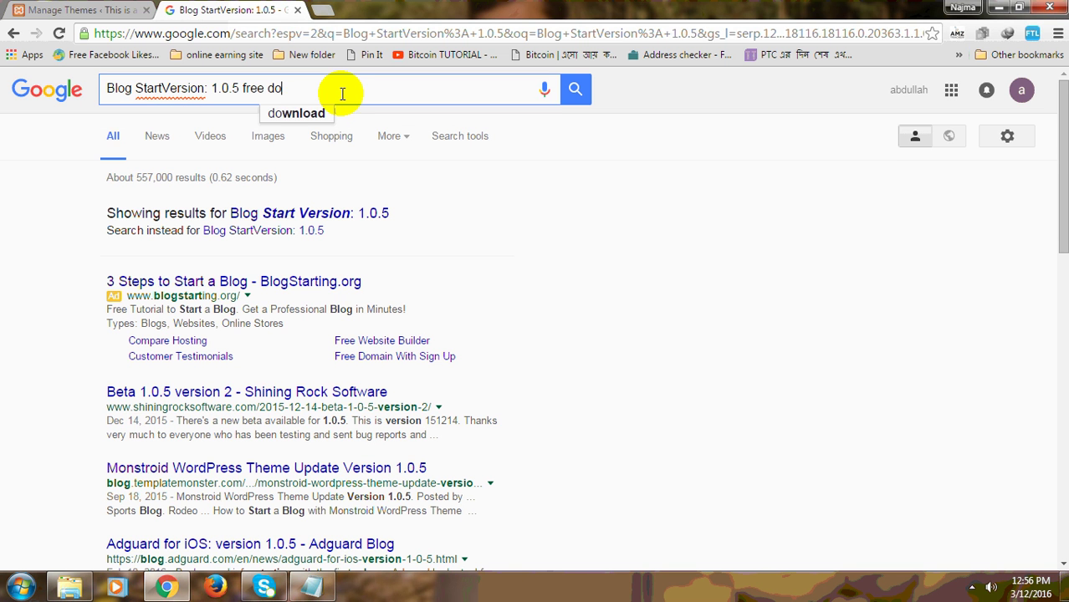
type("wnload")
key("Return")
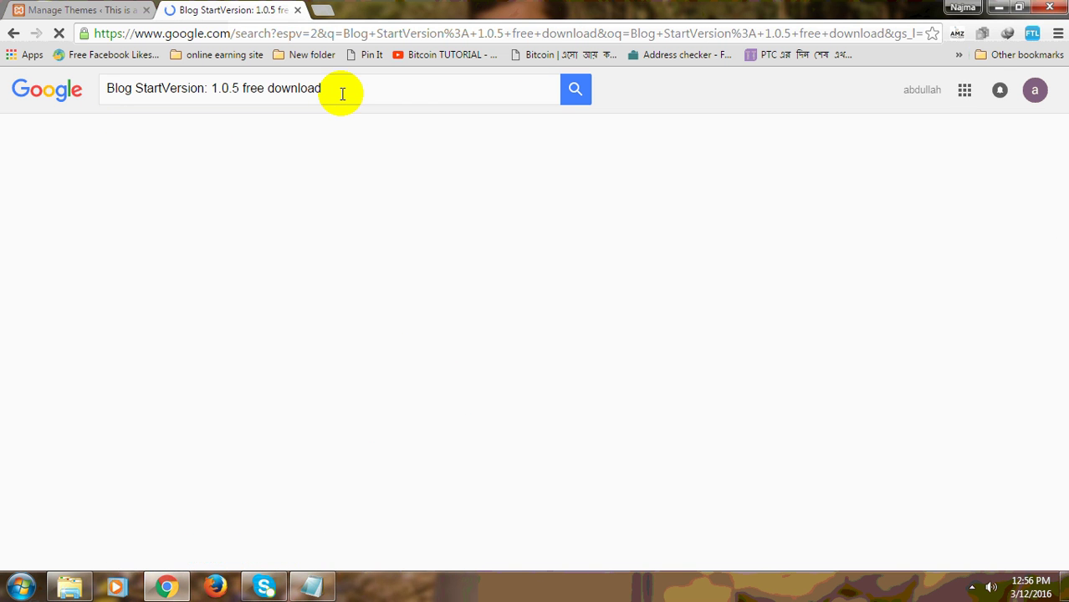
- Correct the query to "Blog Start Version: 1.0.5 free download", search again and look through the whole results page
left_click(163, 87)
left_click(381, 89)
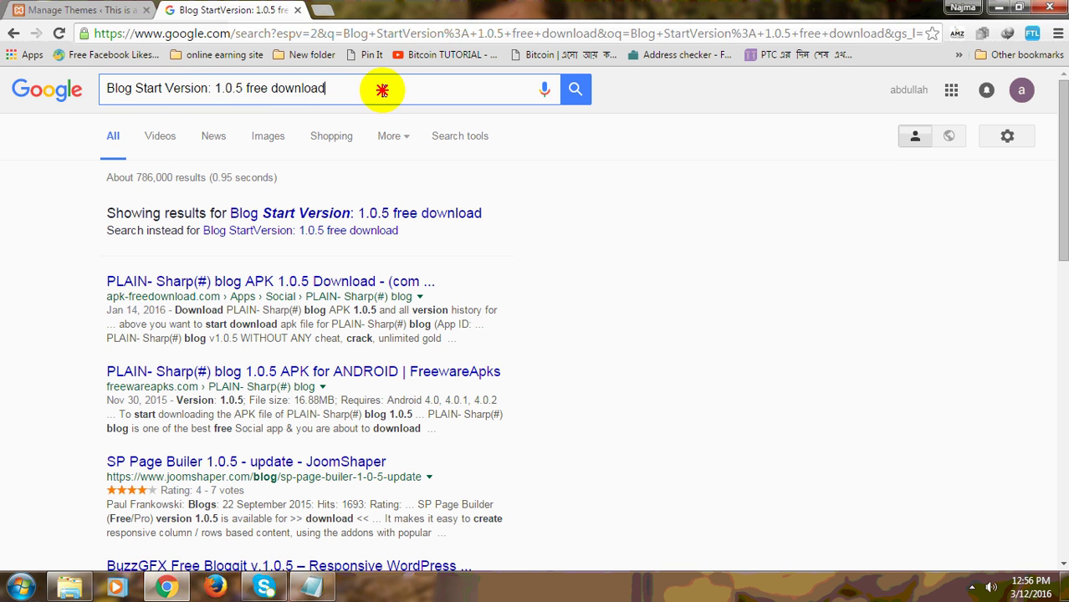
left_click(572, 93)
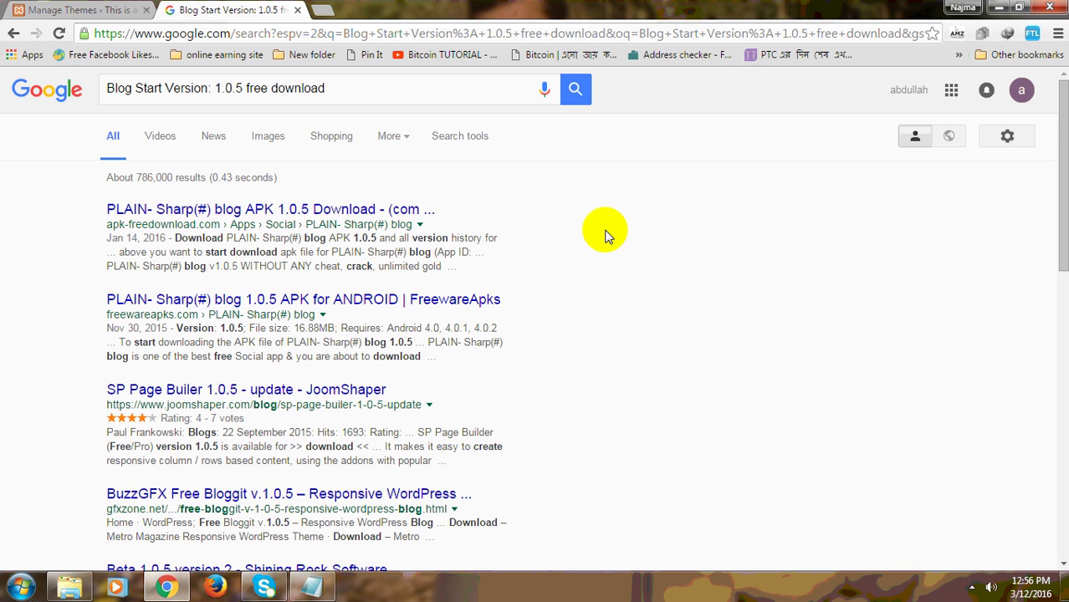
scroll(606, 237, "down", 2)
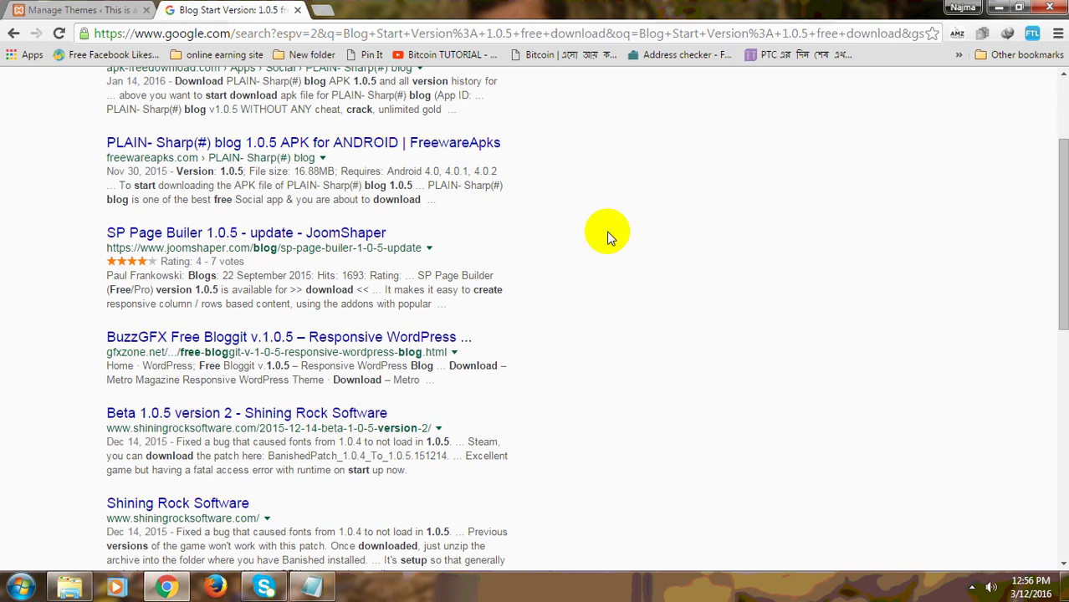
scroll(606, 237, "down", 2)
scroll(609, 237, "down", 4)
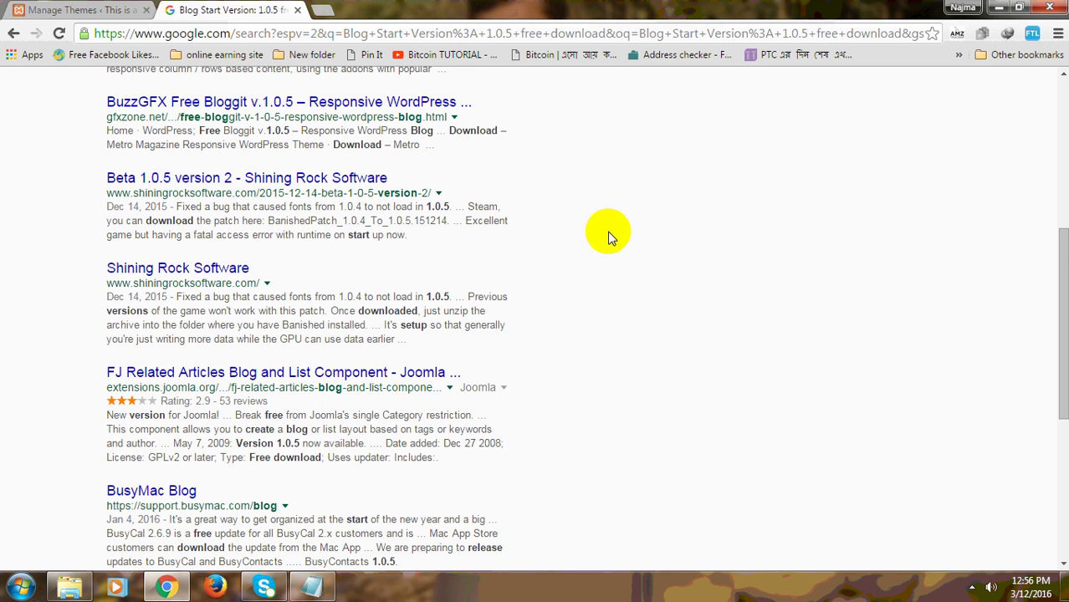
scroll(610, 238, "down", 2)
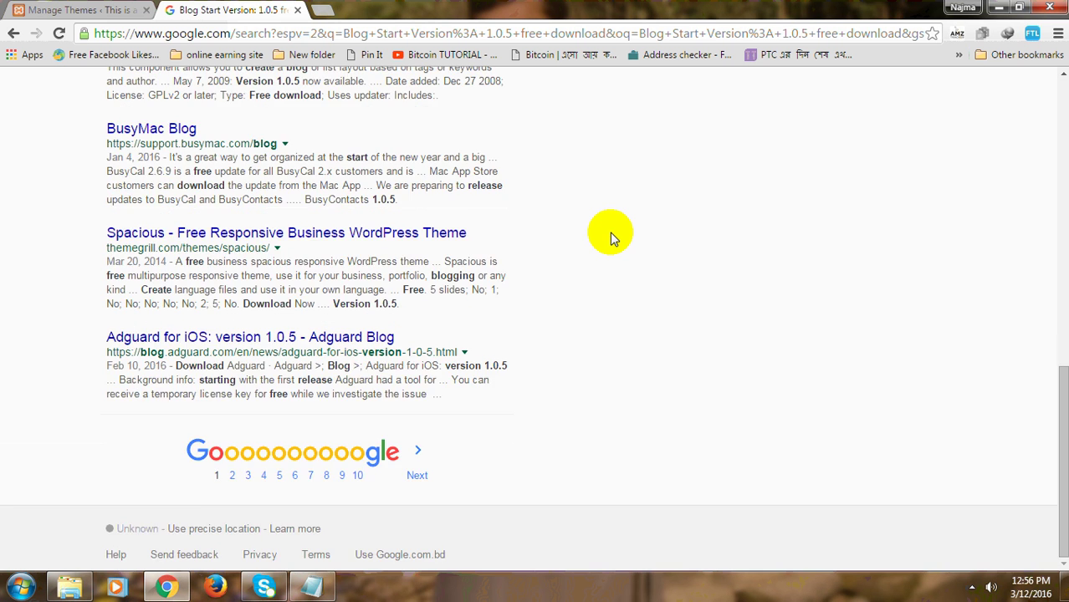
scroll(611, 240, "up", 10)
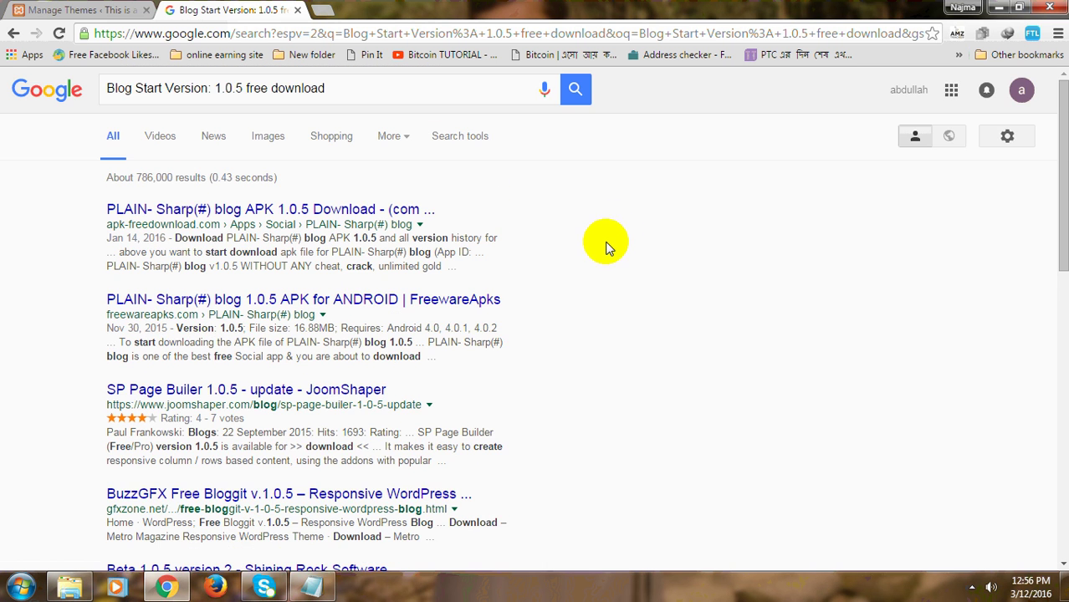
- Return to the WordPress themes, start adding a new theme and search the theme directory for "Blog StartVersion: 1.0.5"
left_click(33, 8)
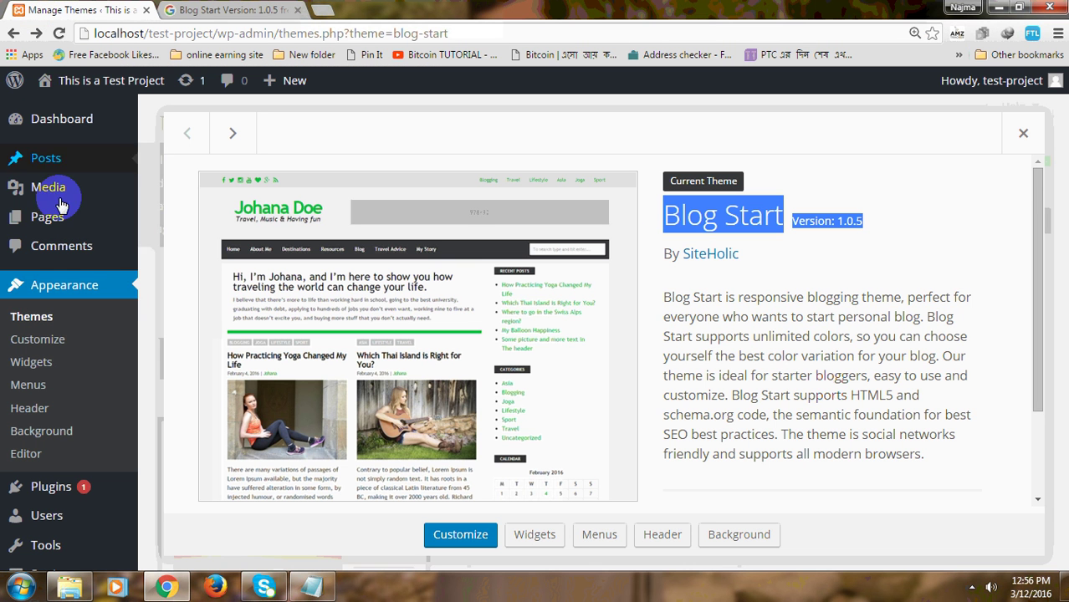
left_click(48, 322)
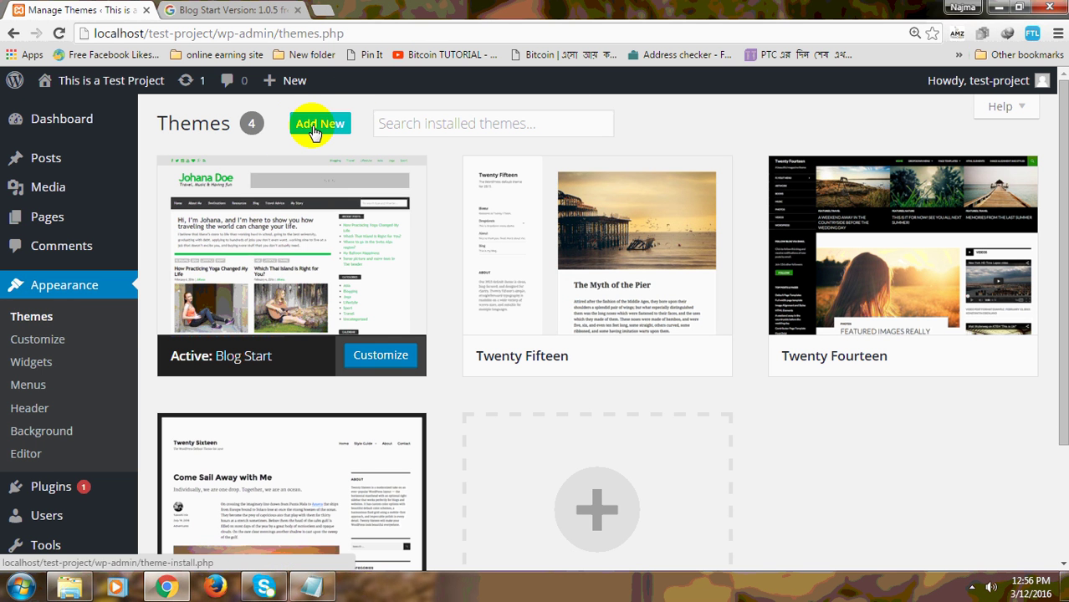
left_click(314, 127)
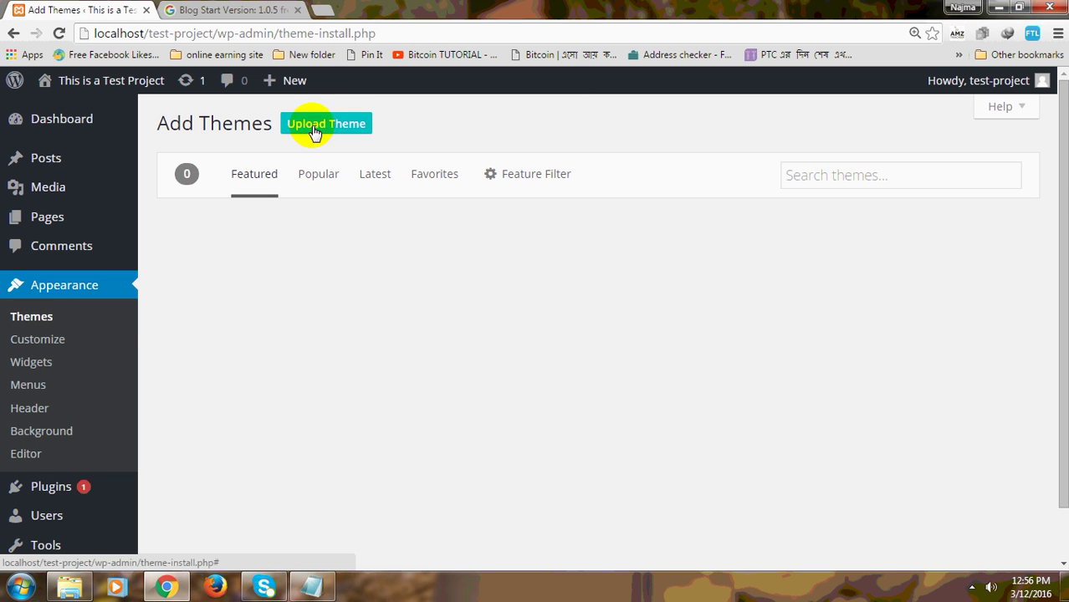
left_click(888, 174)
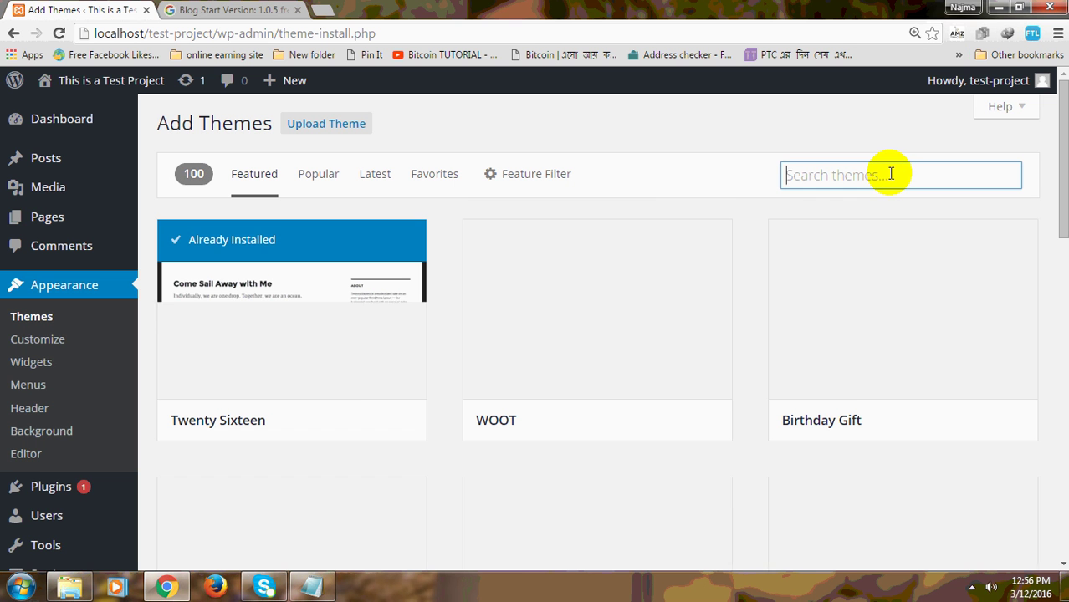
type("Blog StartVersion: 1.0.5")
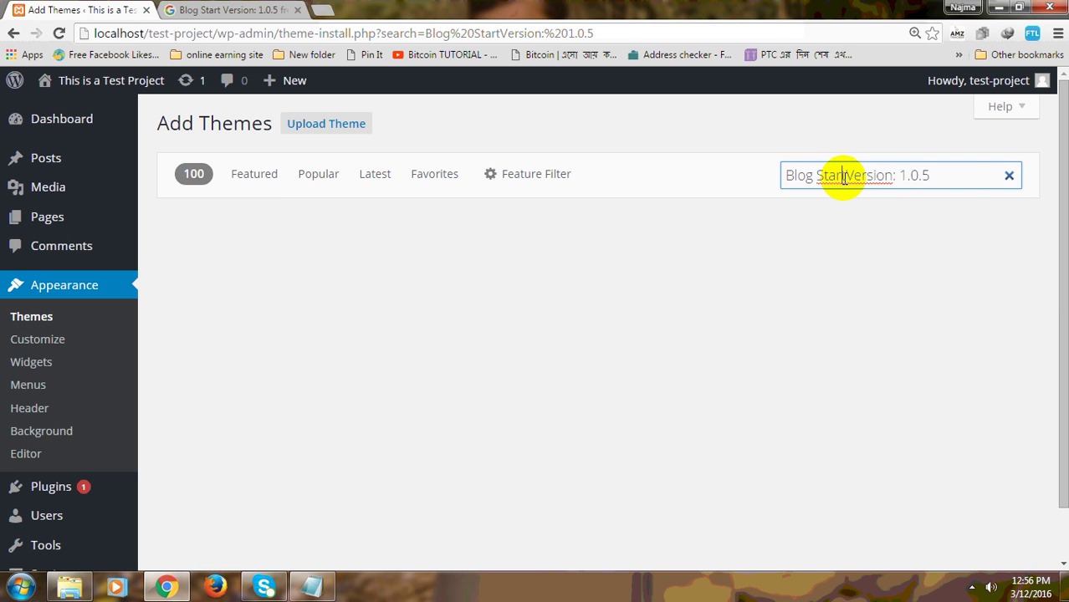
- Correct the theme search to "Blog Start Version: 1.0.5", and shorten it to "Blog Start" to search again
left_click(845, 176)
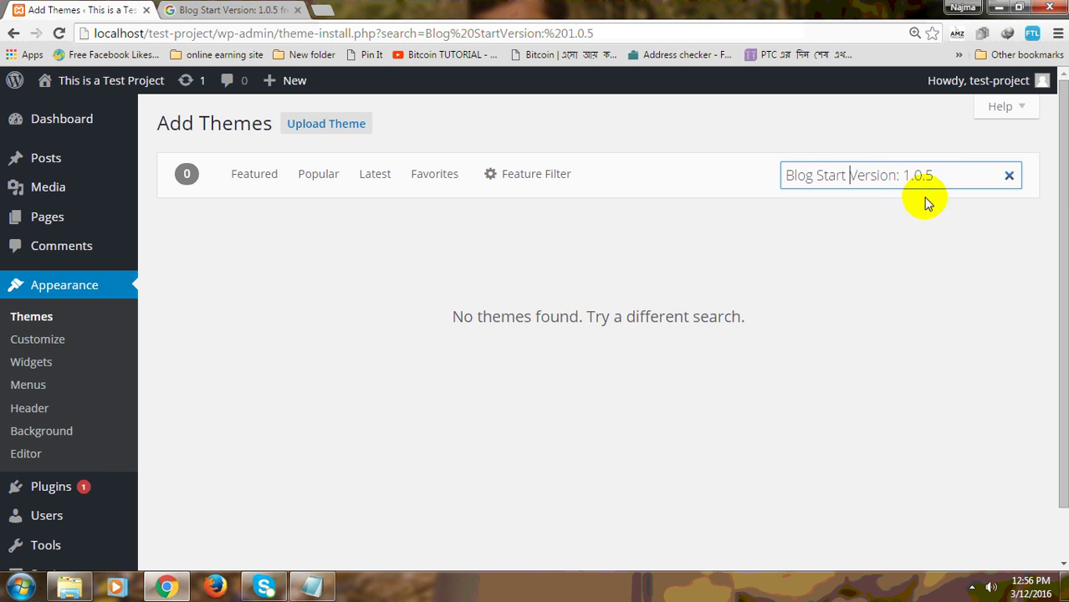
left_click(968, 177)
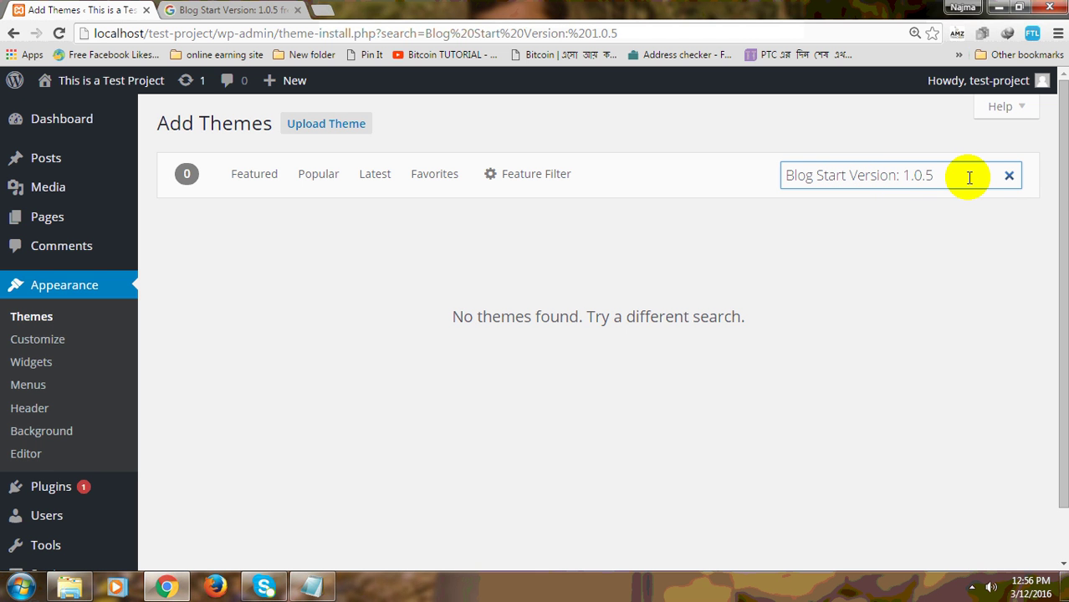
left_click_drag(968, 177, 846, 185)
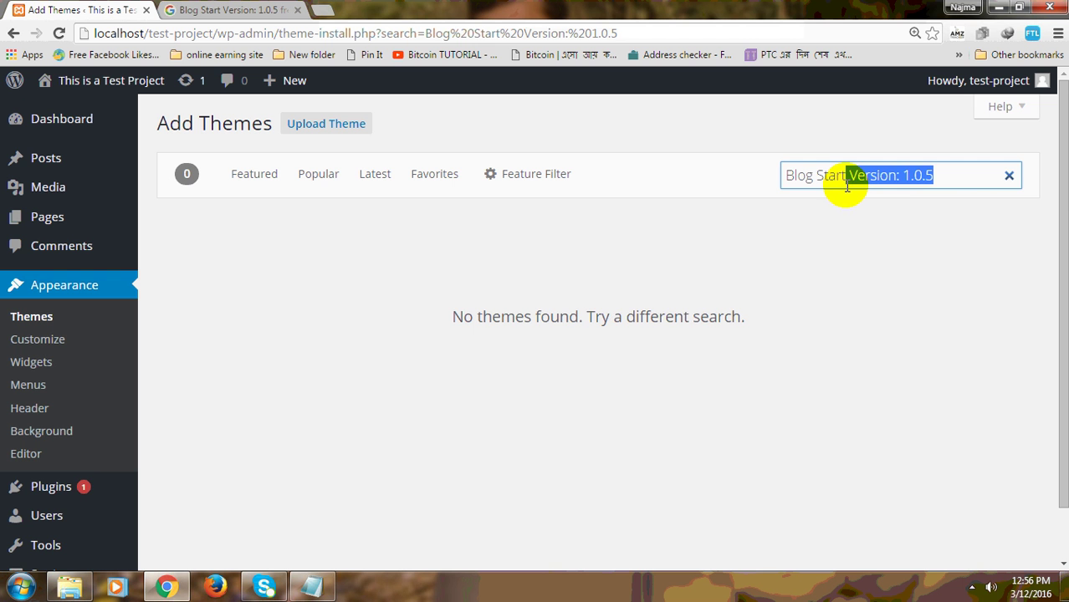
key("BackSpace")
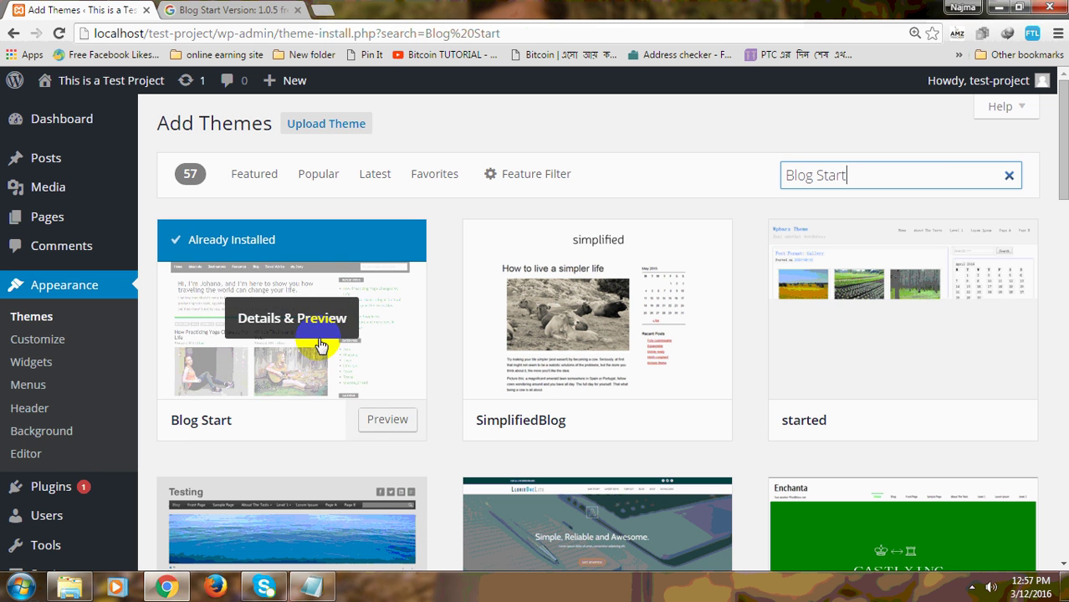
- Open the Blog Start search result in a new browser tab and view the theme's details and preview
right_click(376, 422)
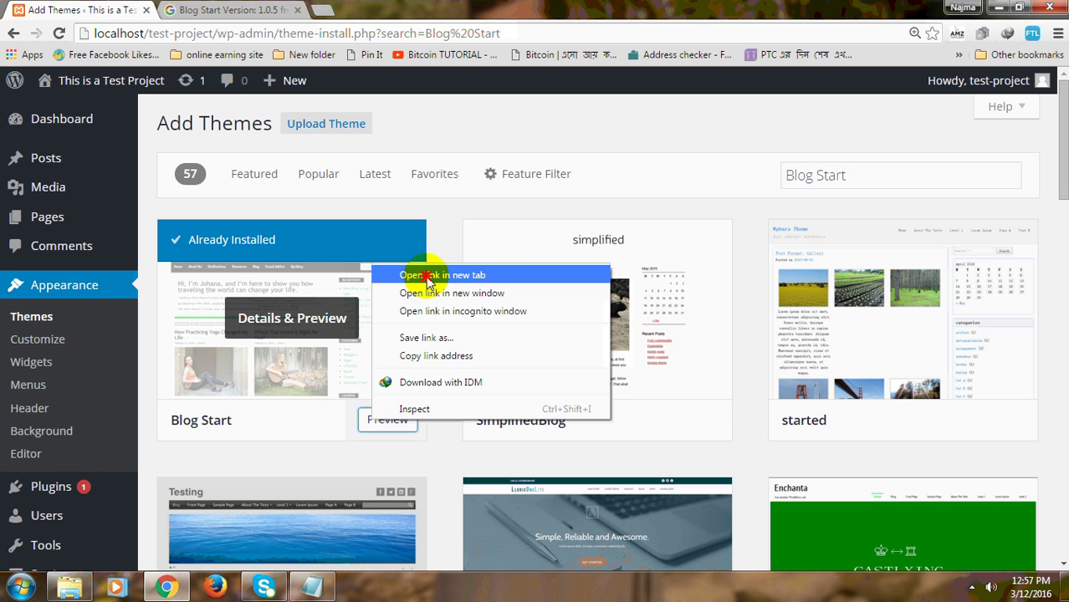
left_click(410, 276)
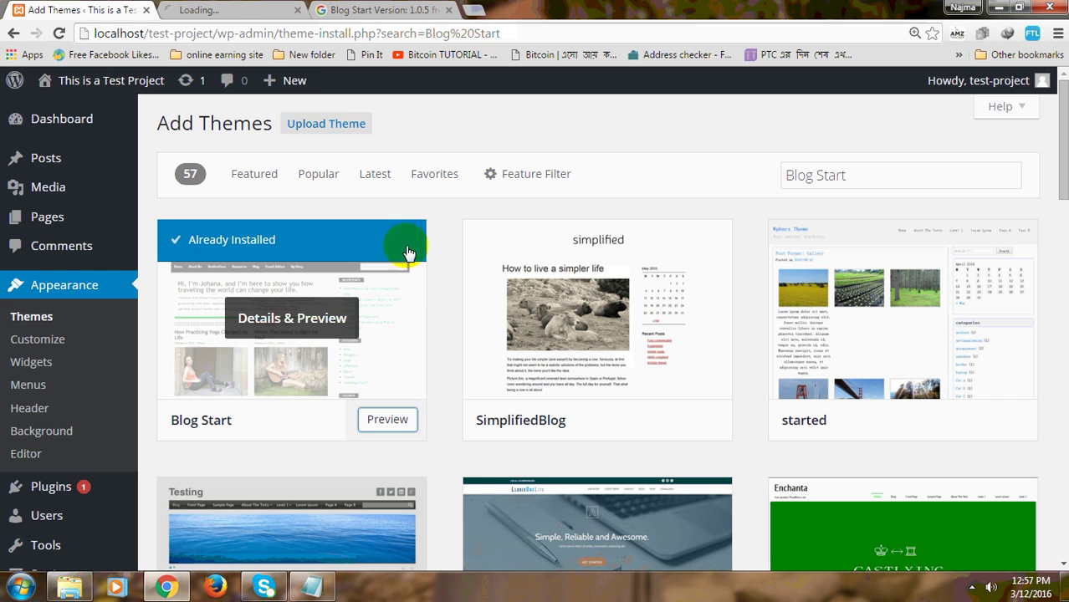
left_click(240, 8)
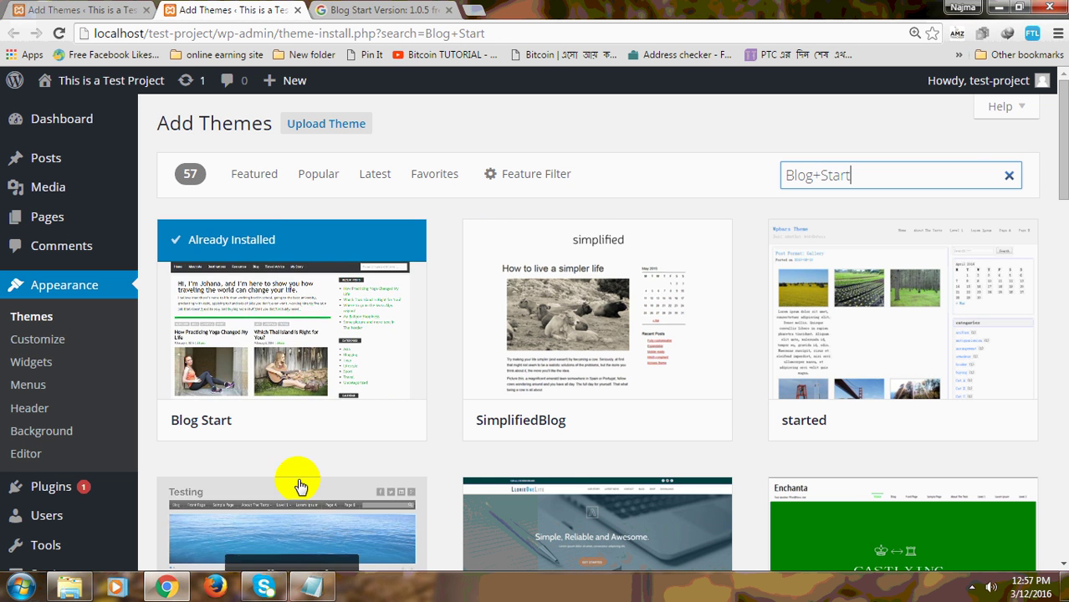
mouse_move(382, 430)
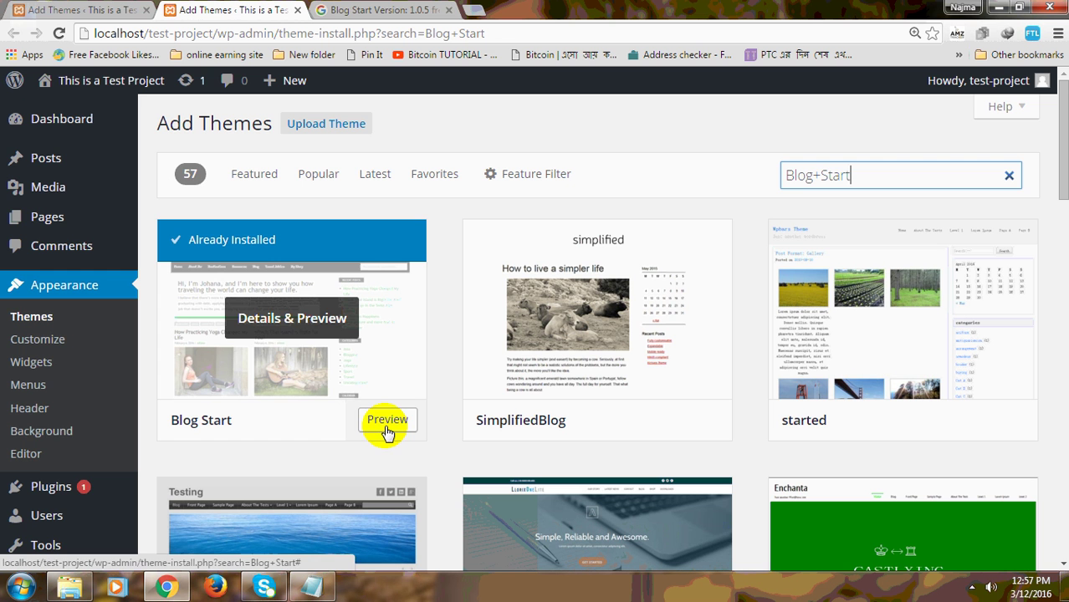
left_click(282, 327)
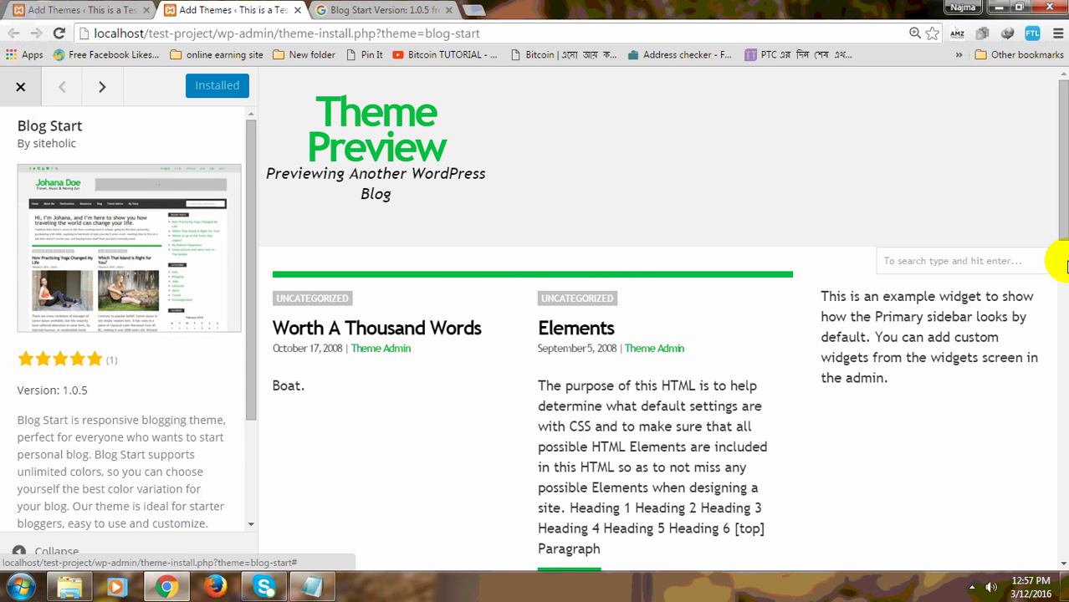
mouse_move(1054, 177)
left_mouse_down()
mouse_move(1049, 110)
mouse_move(1060, 164)
mouse_move(1044, 575)
mouse_move(1041, 99)
mouse_move(1055, 500)
mouse_move(1043, 548)
mouse_move(1045, 92)
left_mouse_up()
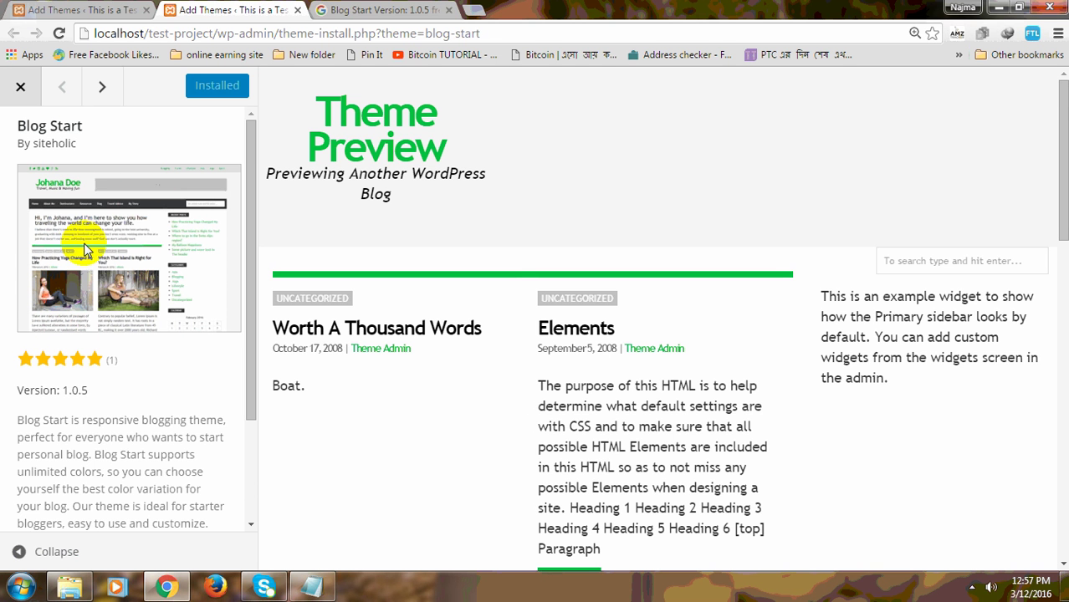
- Check the Google results once more, return to the Blog Start preview and highlight the theme's name
left_click(111, 177)
left_click(380, 10)
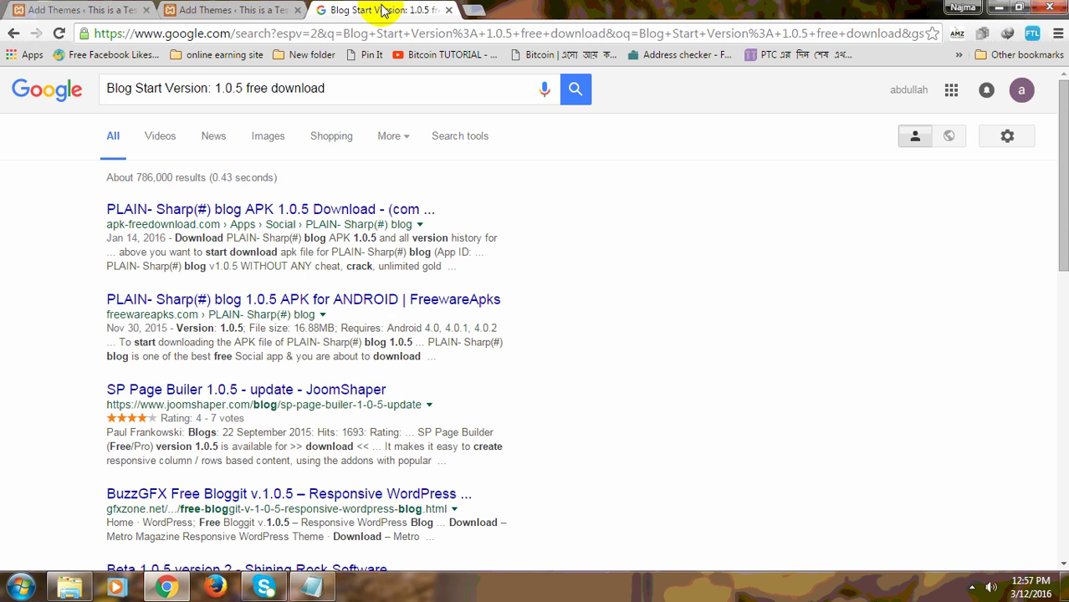
left_click(236, 10)
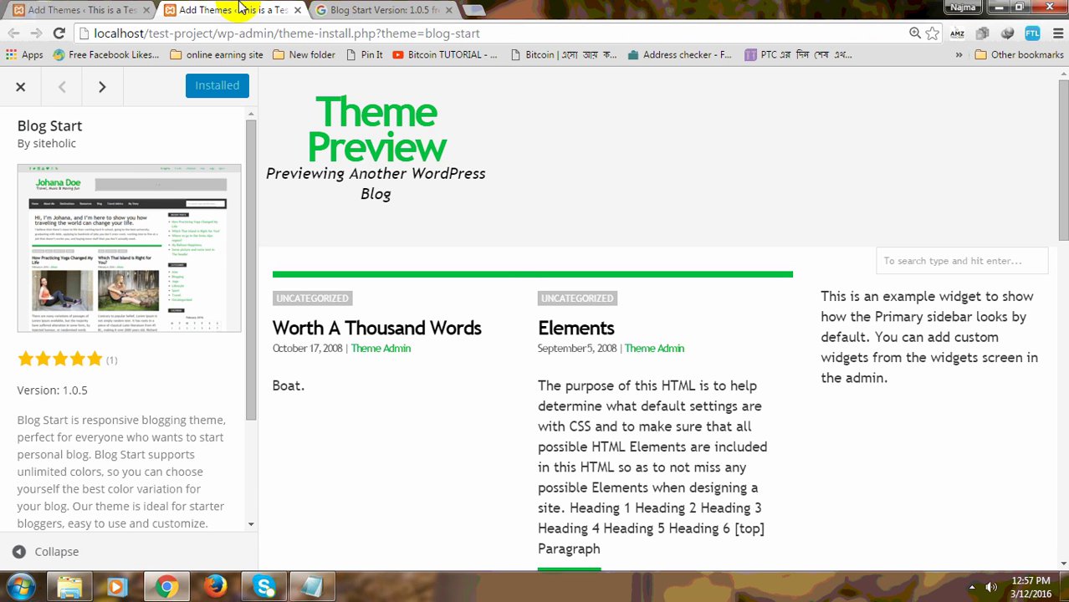
left_click_drag(88, 127, 12, 126)
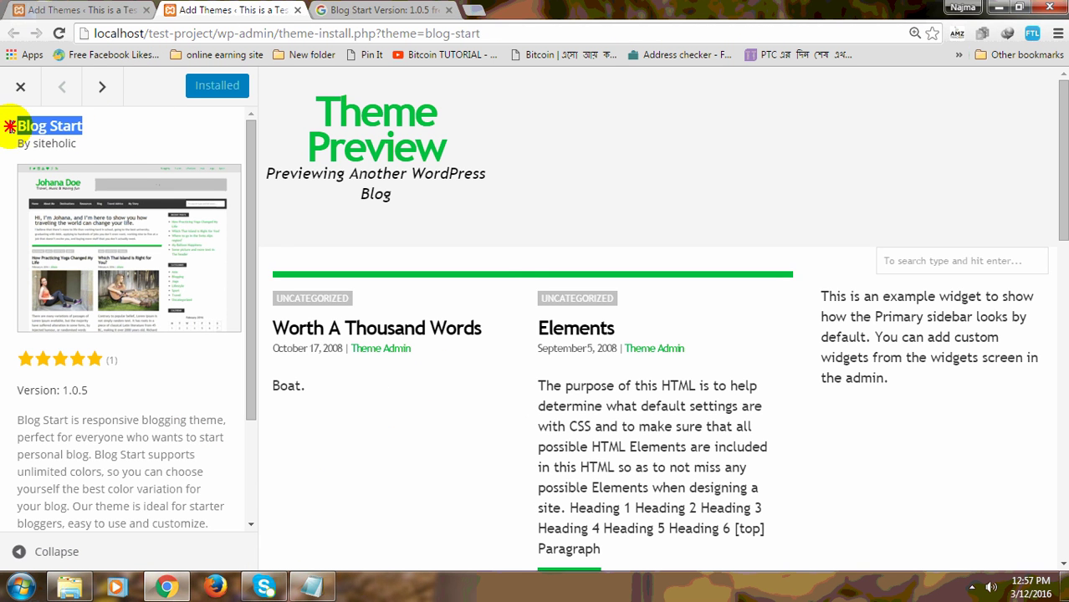
- Return to the original theme search tab and open the site's Menus settings under Appearance
left_click(74, 10)
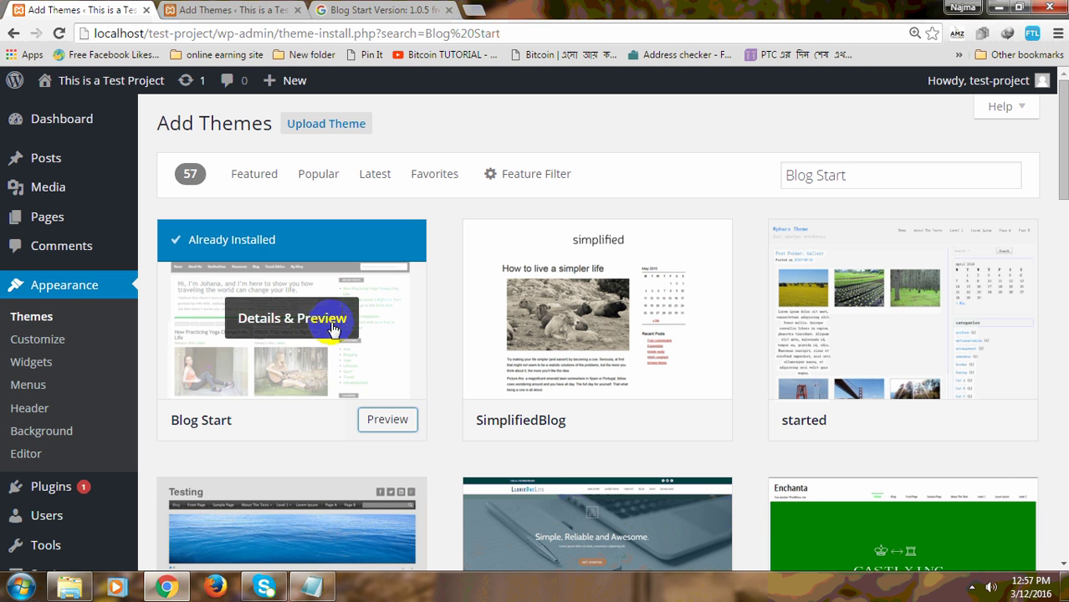
left_click(35, 390)
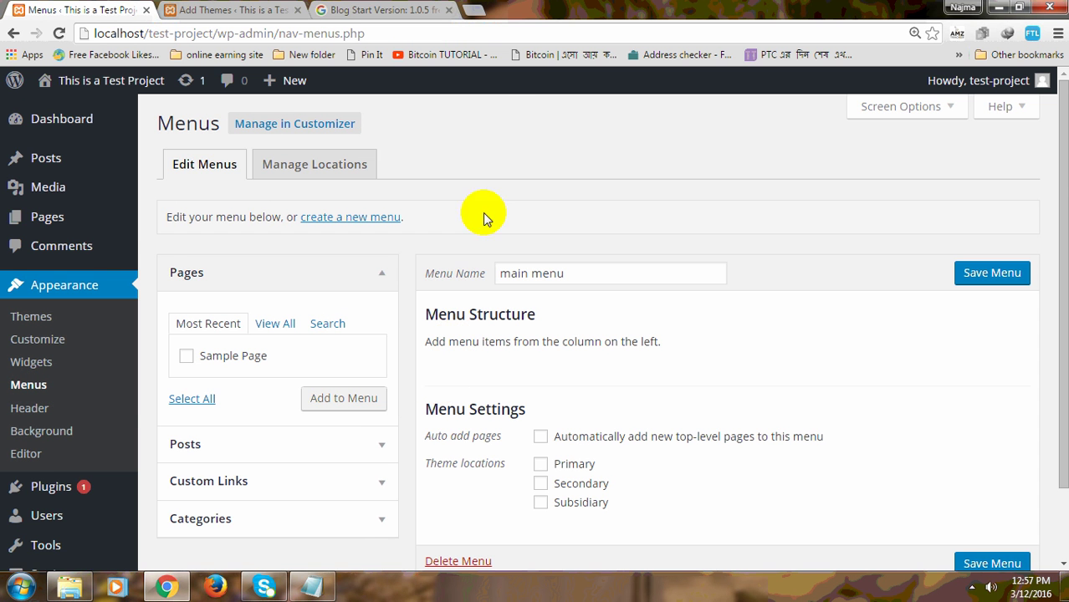
left_click(44, 161)
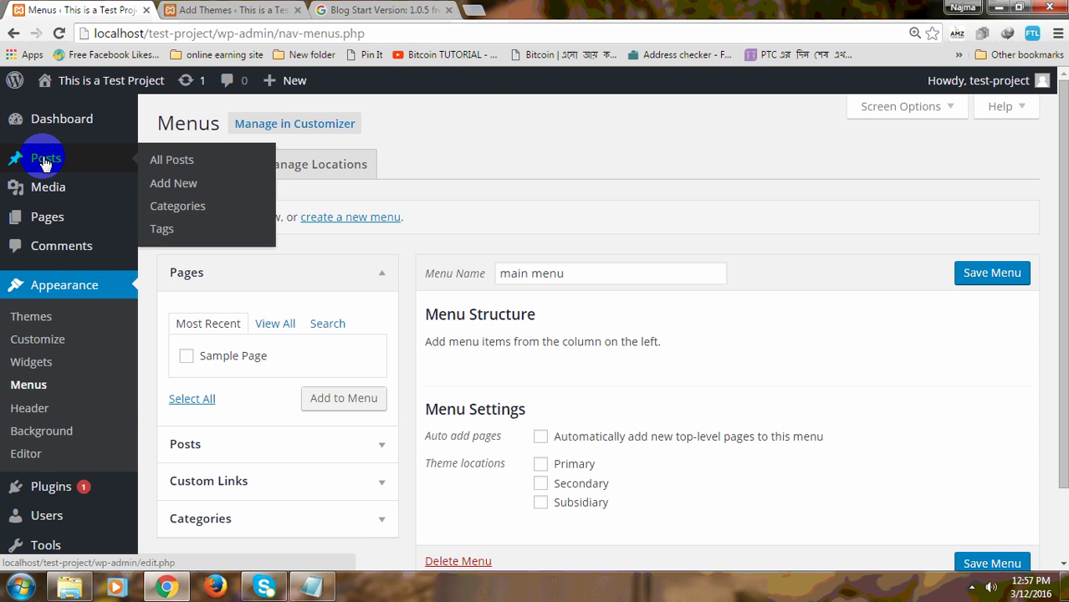
mouse_move(50, 181)
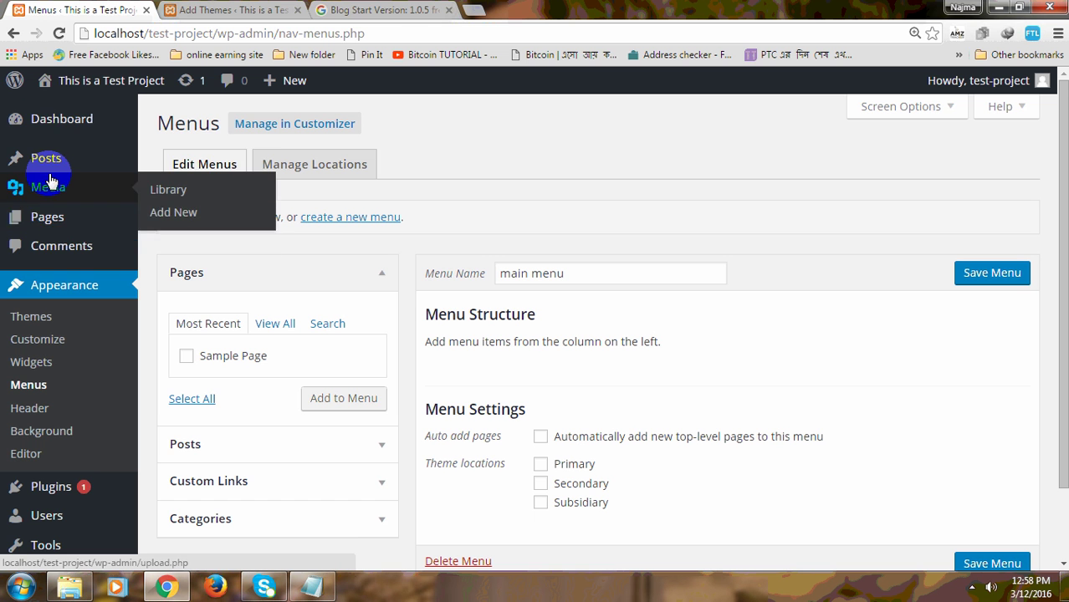
- Add a new page titled "About Us" and publish it
mouse_move(30, 222)
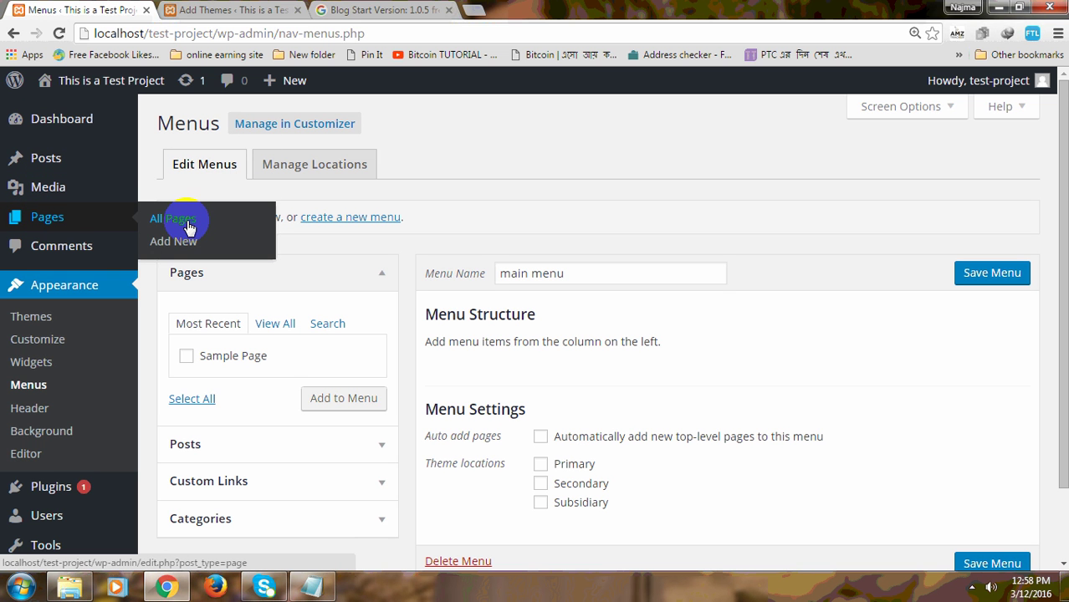
left_click(165, 242)
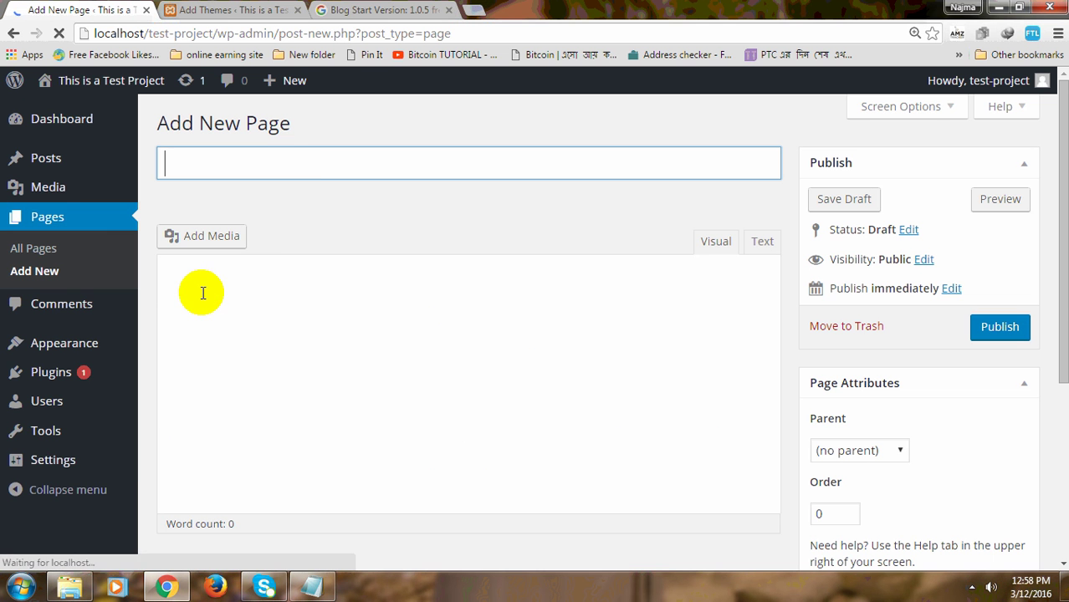
type("About Us")
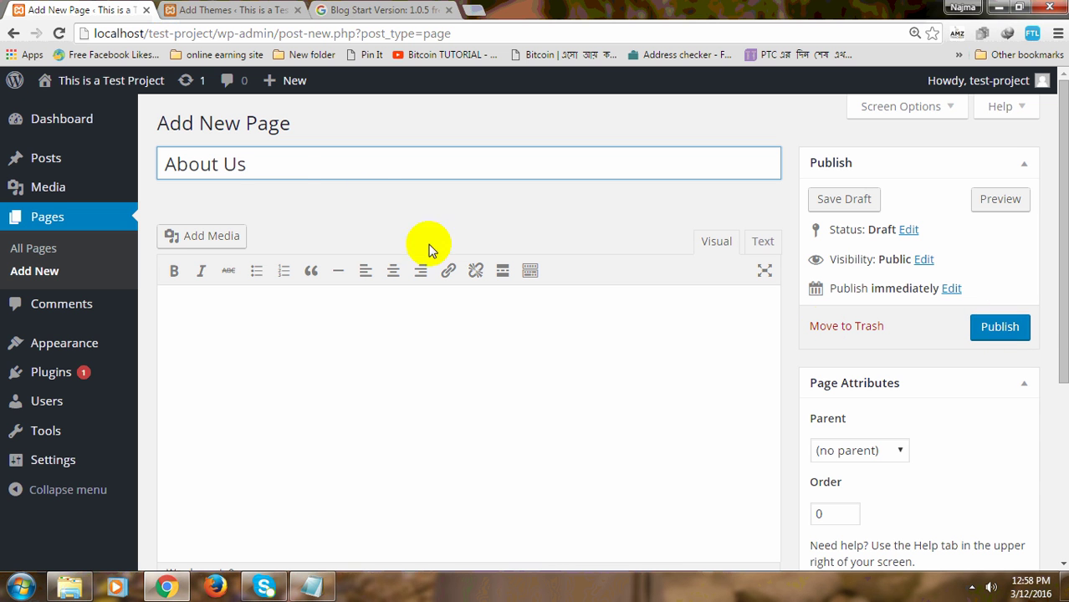
left_click(1000, 326)
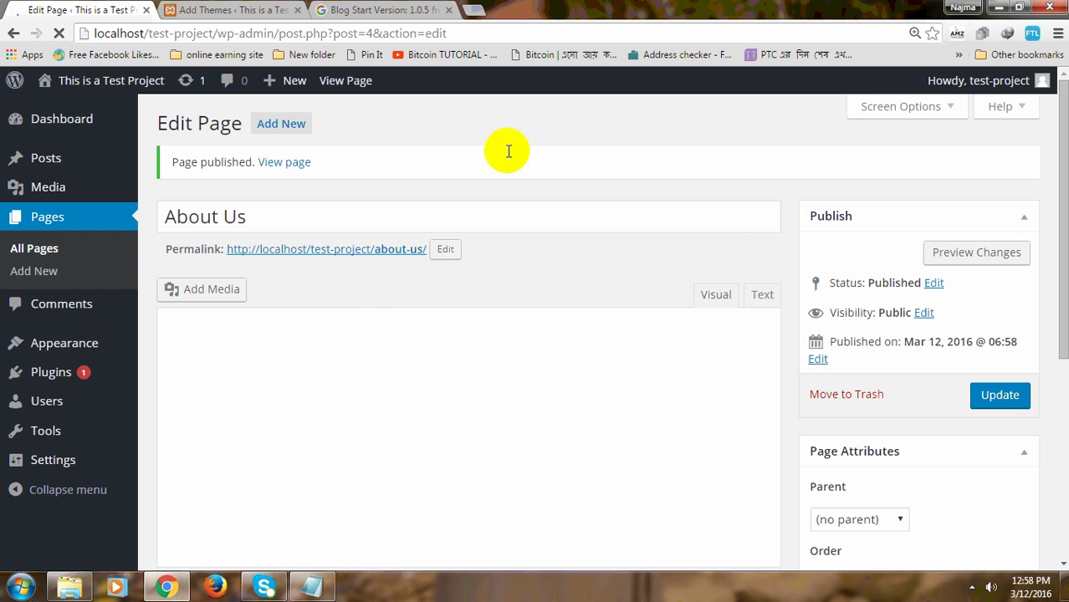
- Add another new page titled "contact" and publish it
left_click(281, 132)
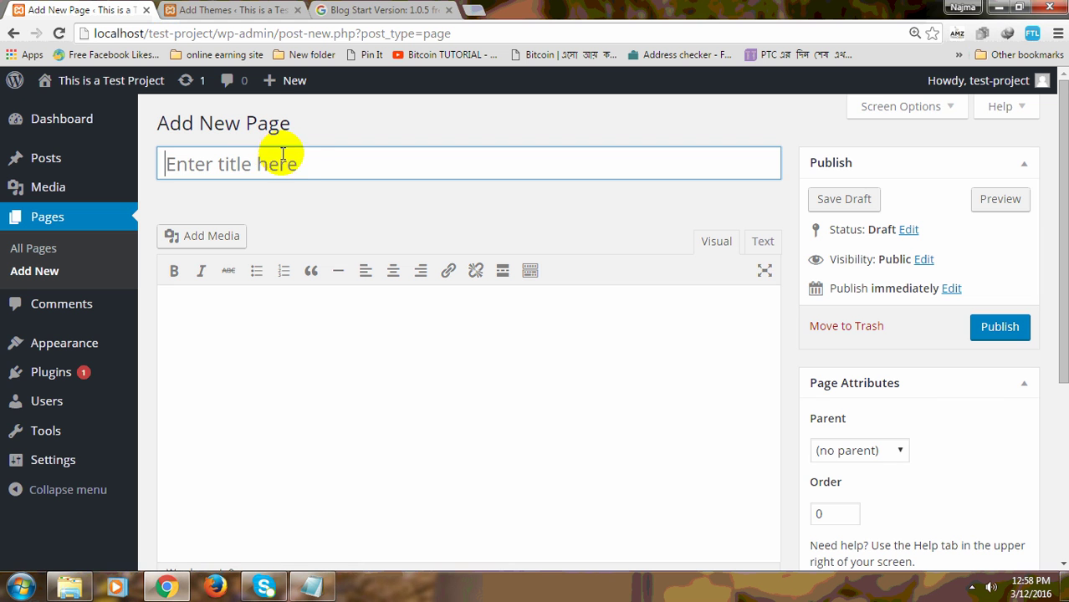
left_click(296, 164)
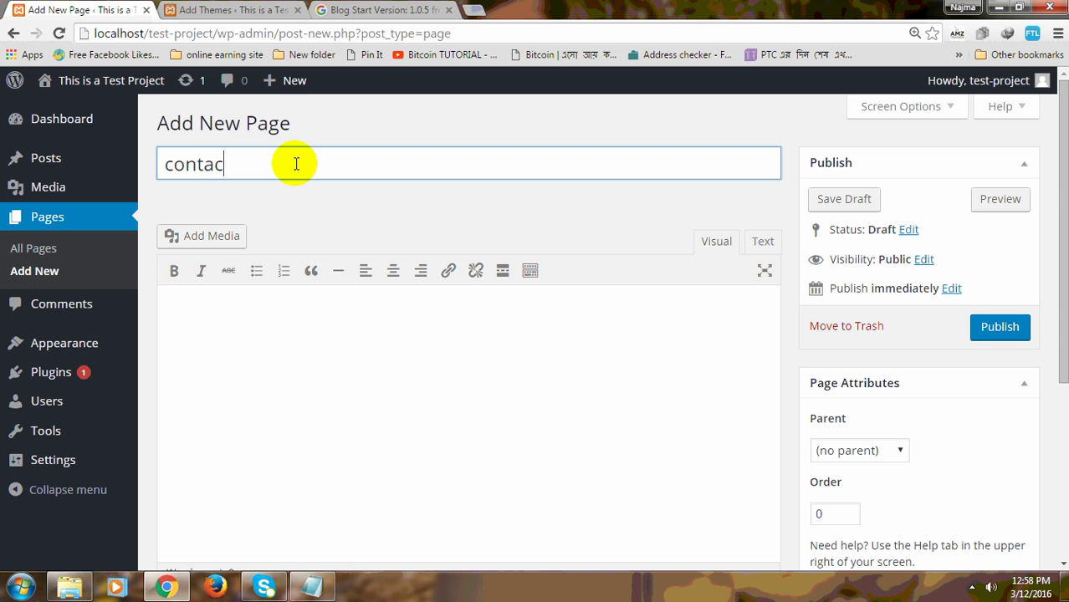
left_click(1004, 329)
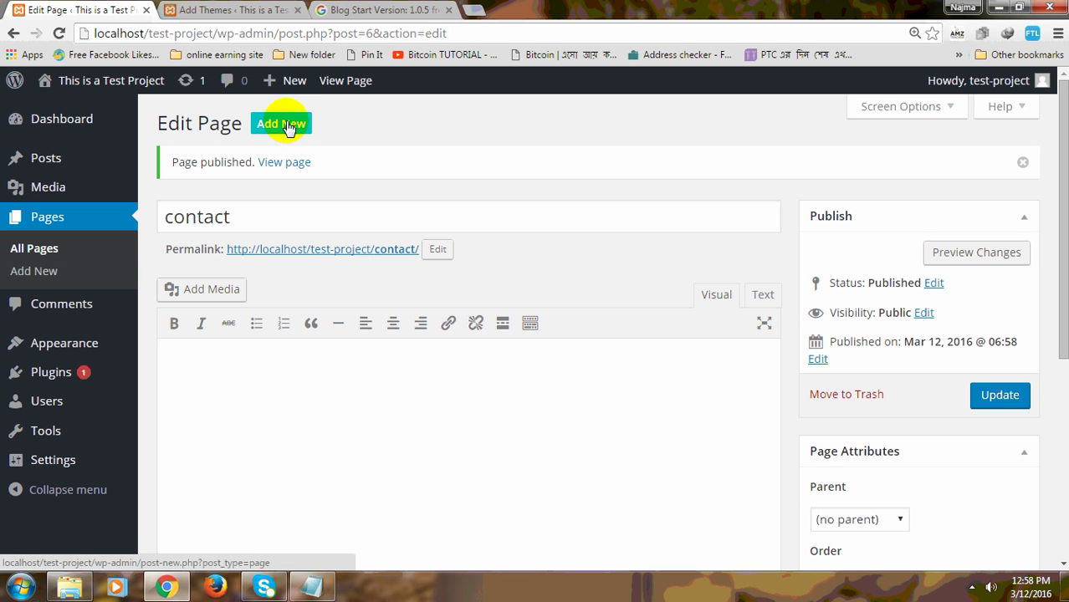
- Add another new page titled "Blog" and publish it
left_click(285, 124)
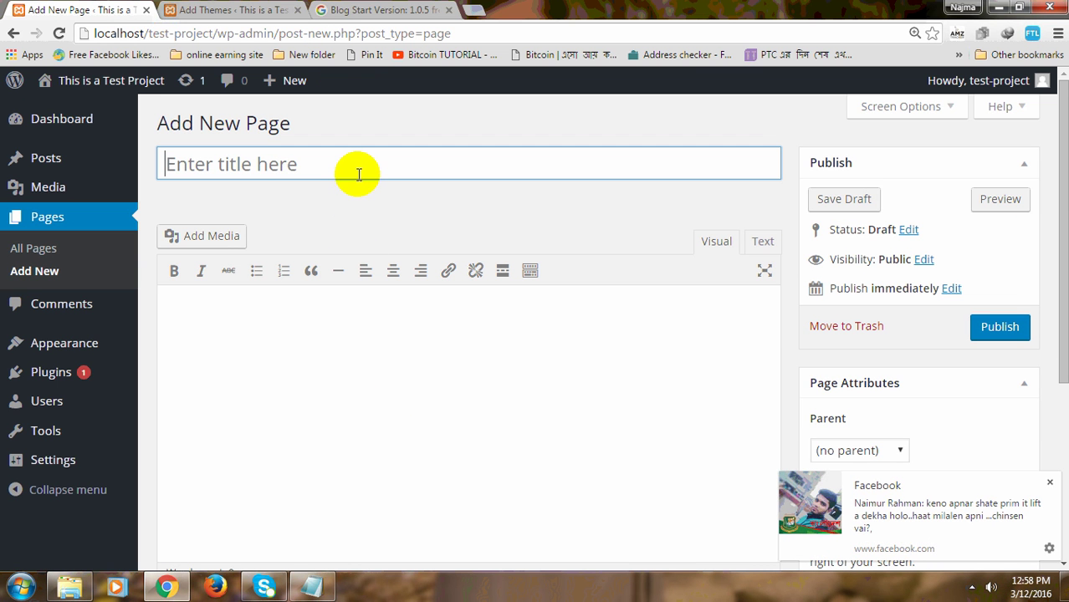
type("b")
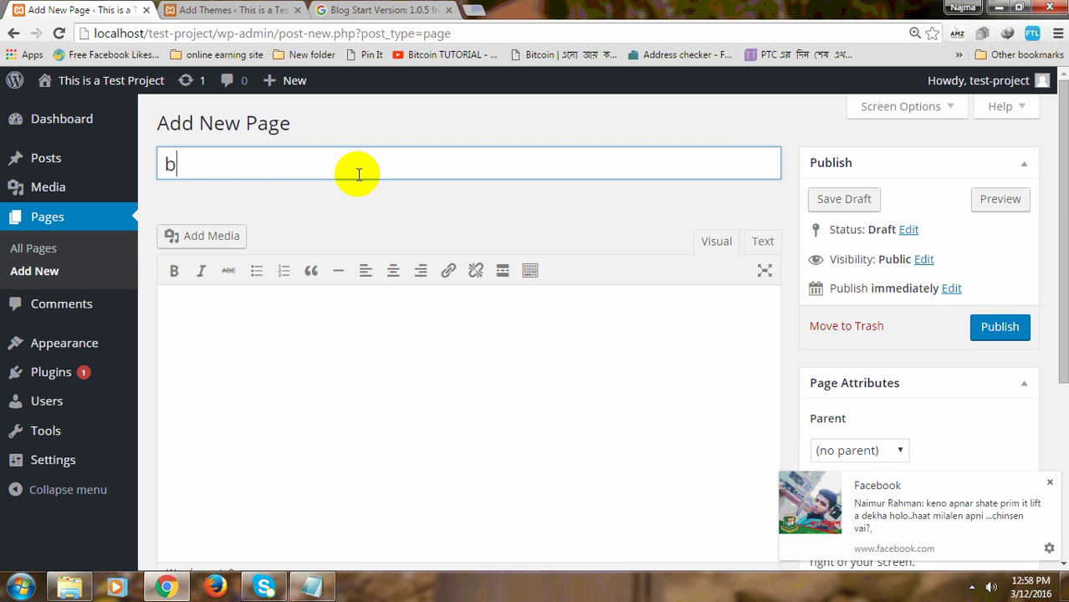
key("BackSpace")
type("Blog")
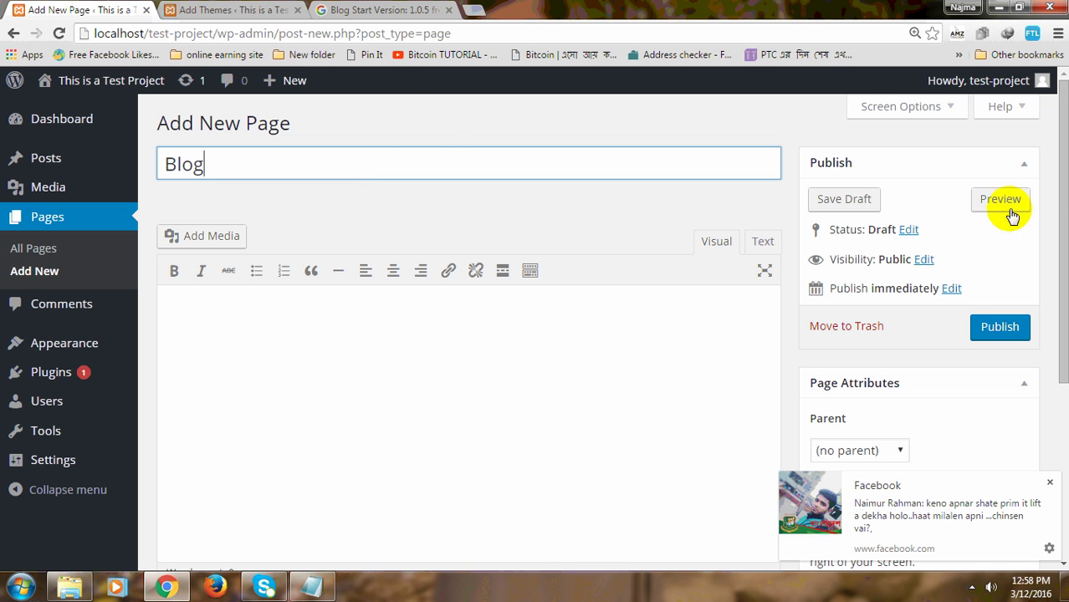
left_click(1004, 327)
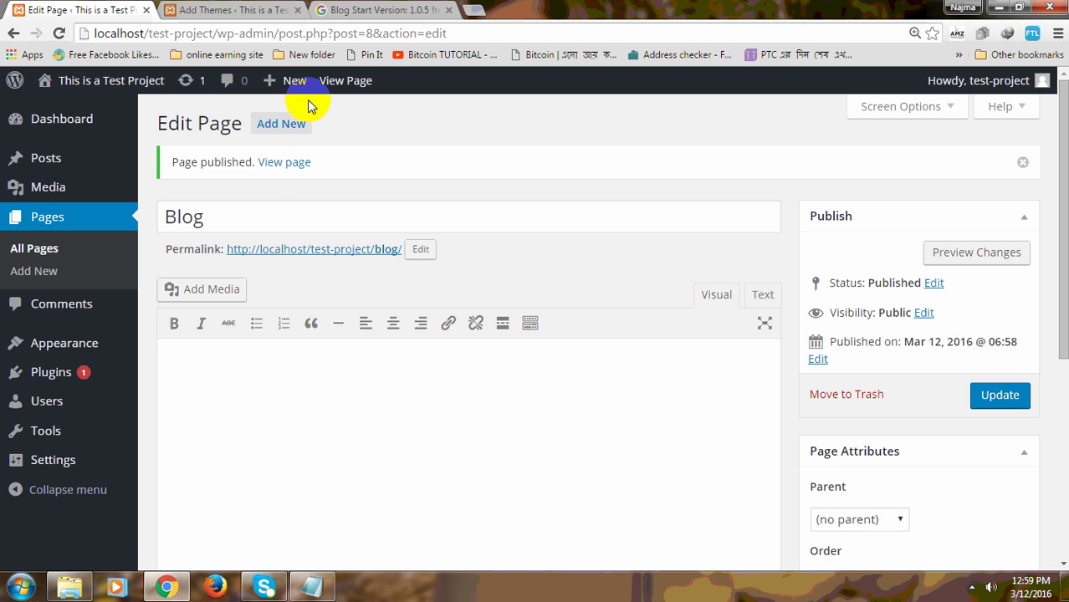
- Add another new page titled "Tutorial" and publish it
left_click(287, 130)
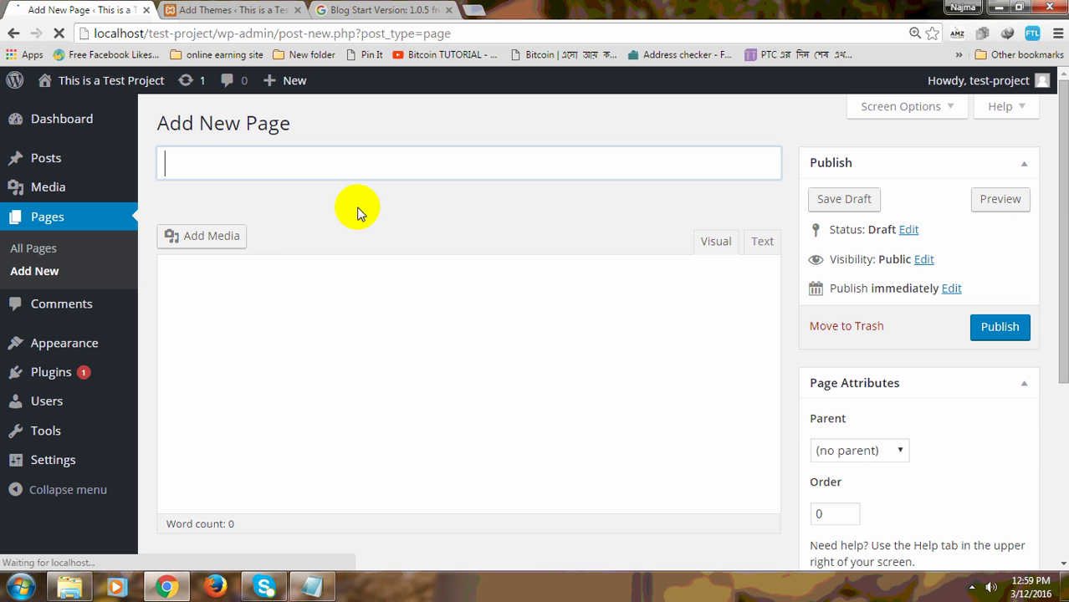
left_click(325, 162)
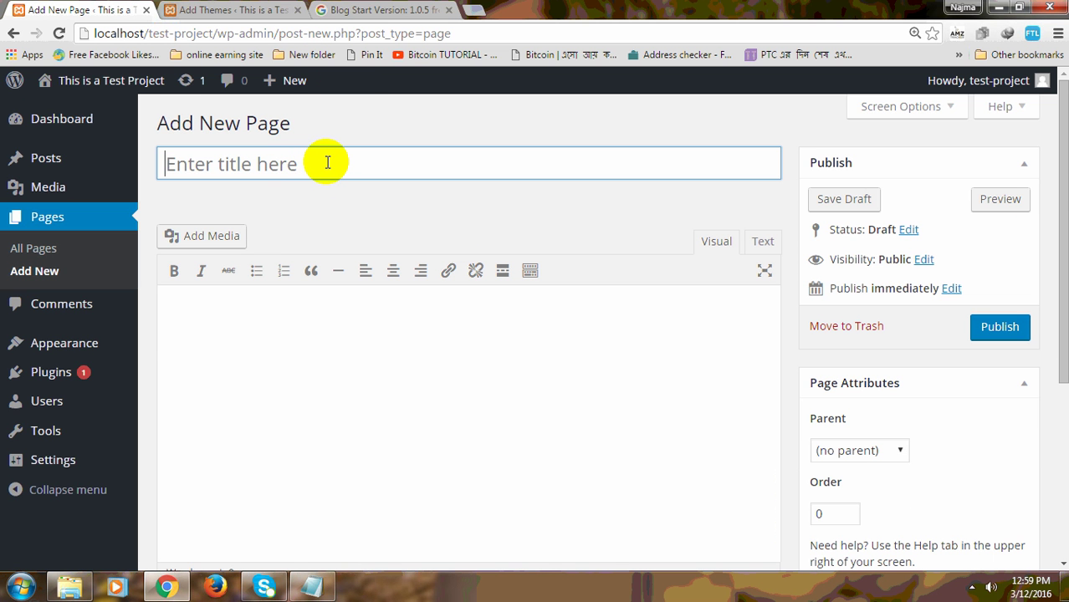
key("shift")
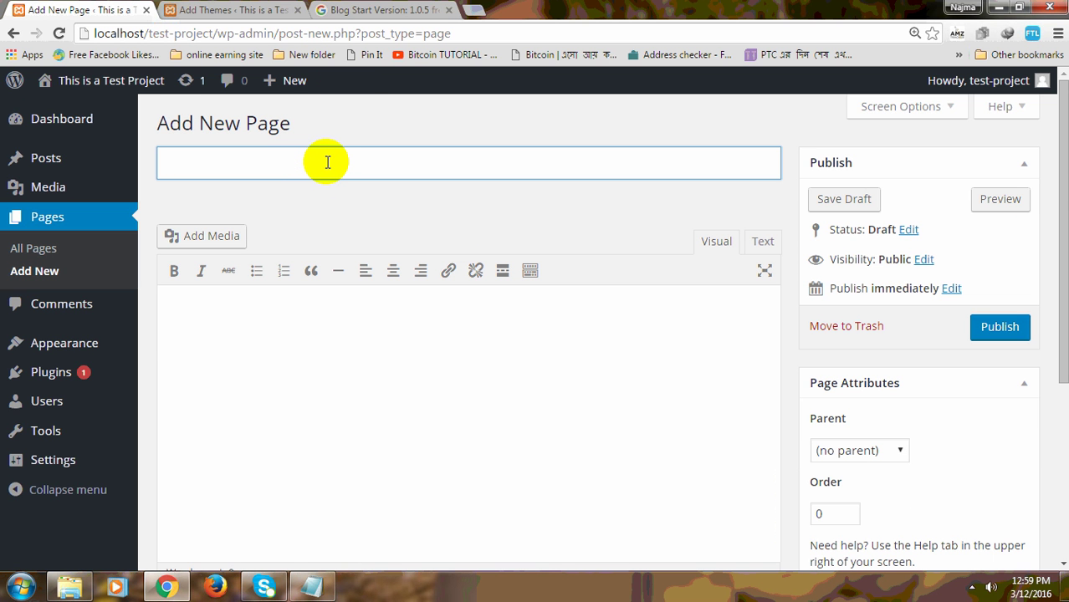
type("Tutorial")
left_click(1003, 328)
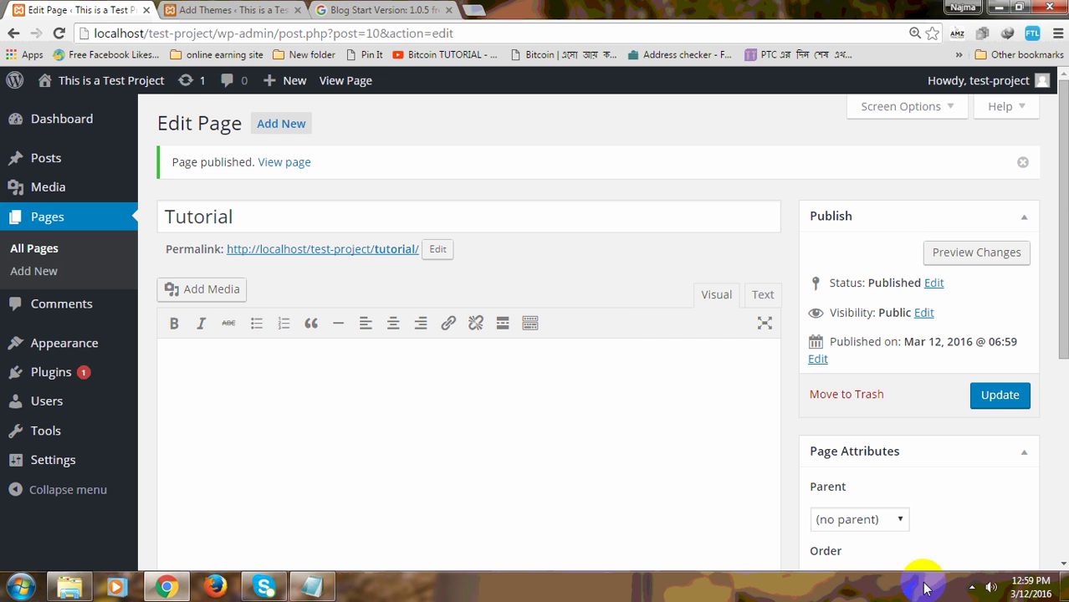
left_click(972, 588)
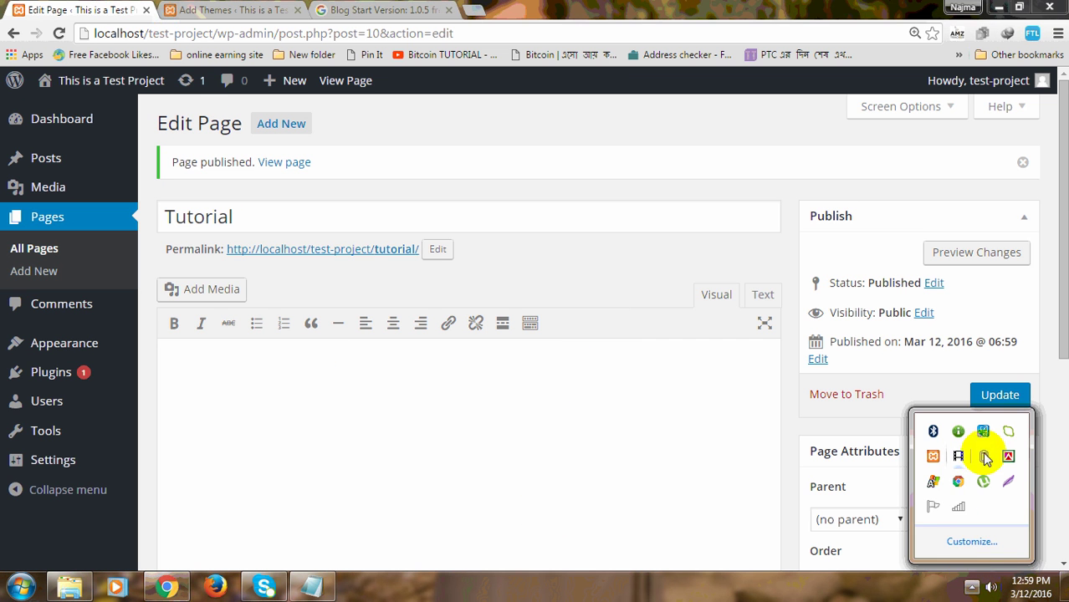